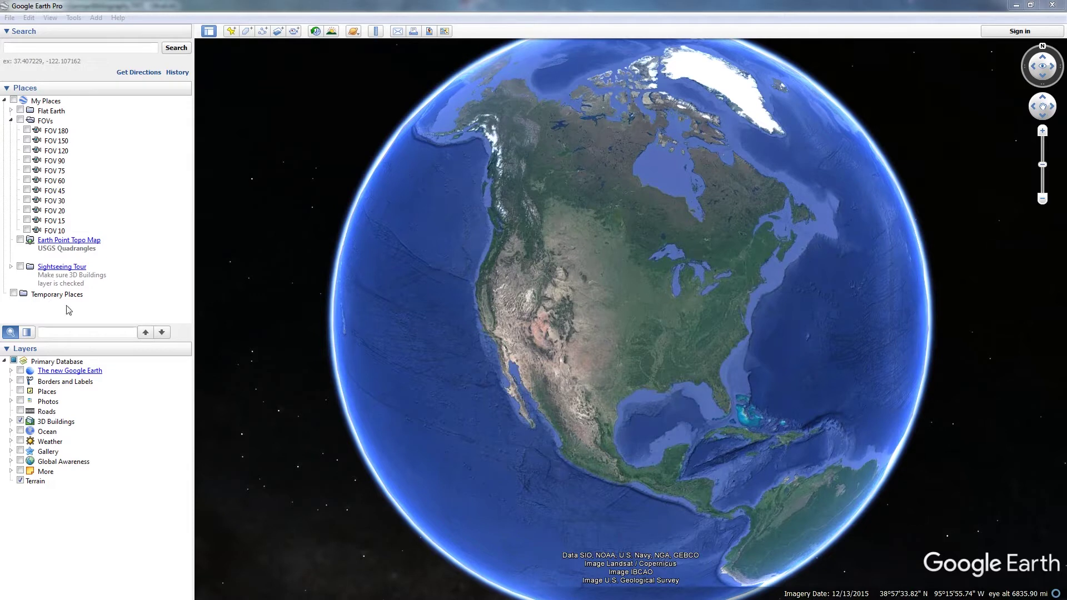
Step: Select the saved views from FOV 10 up to FOV 60 and fly to the FOV 60 camera
click(56, 233)
click(57, 221)
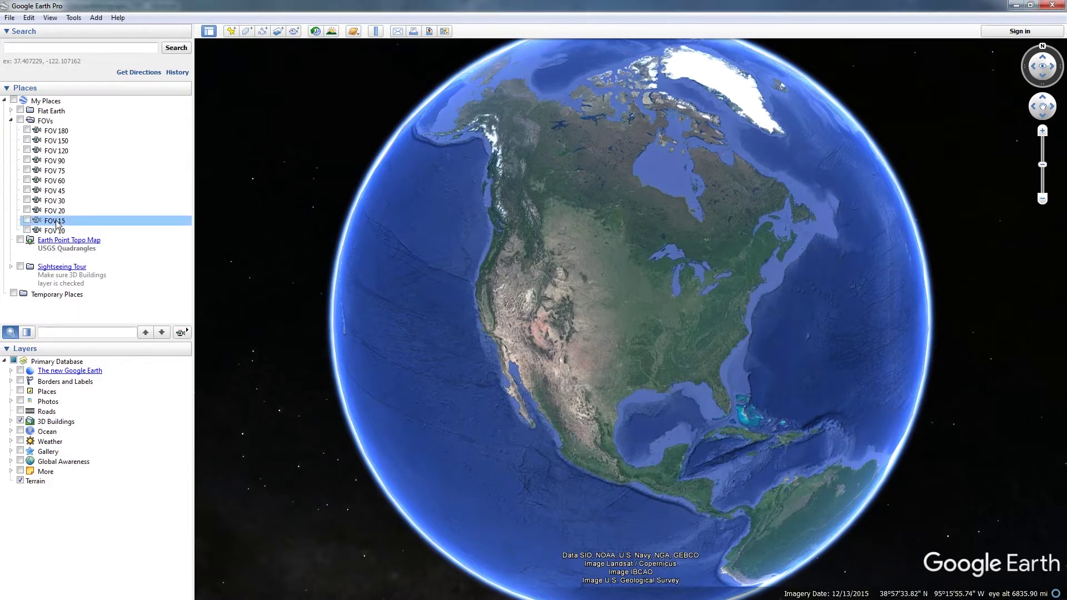
click(57, 211)
click(60, 201)
click(63, 191)
click(64, 181)
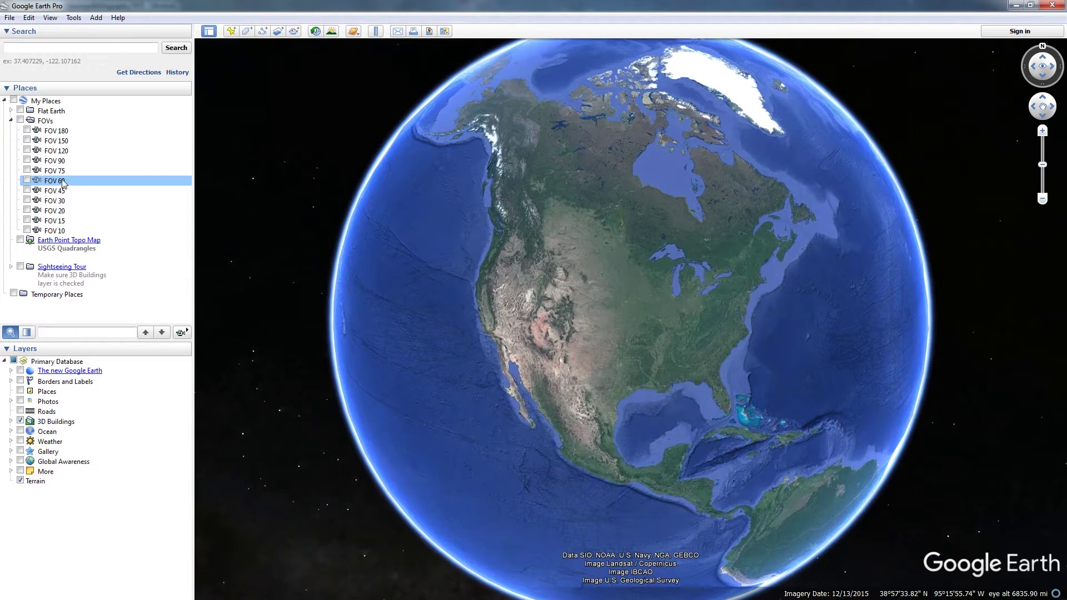
double_click(63, 181)
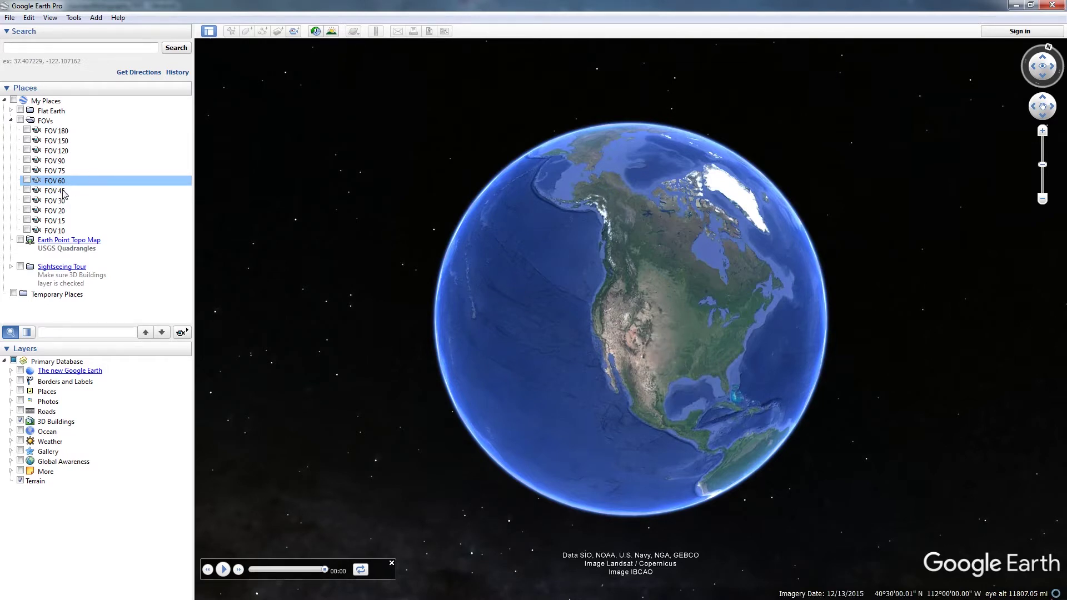
Step: Compare the FOV 45, 30, 20, 15 and 10 cameras in turn, then return to FOV 60
double_click(55, 190)
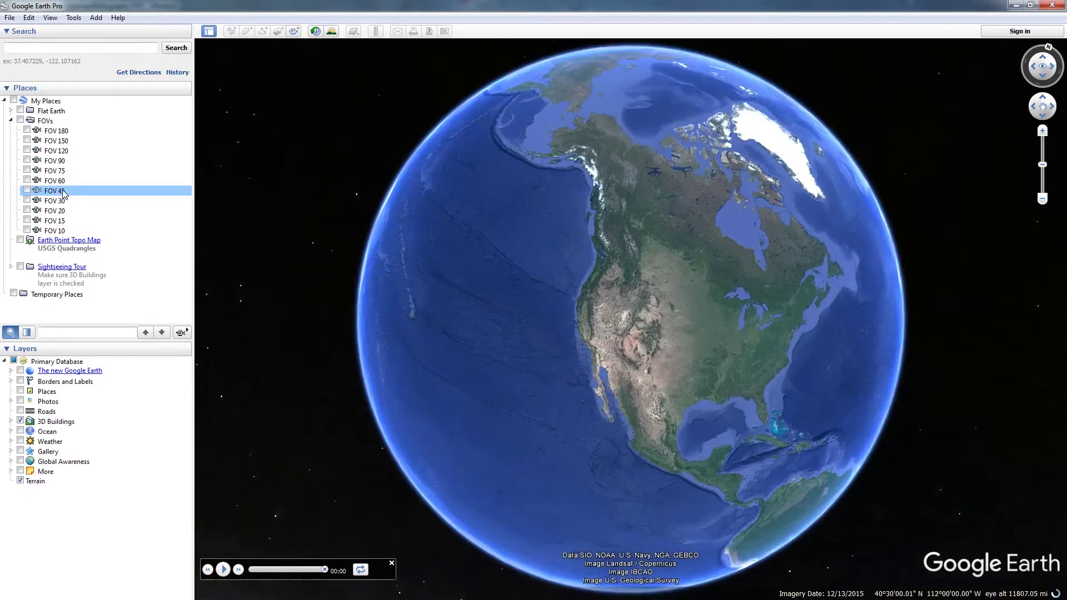
double_click(64, 202)
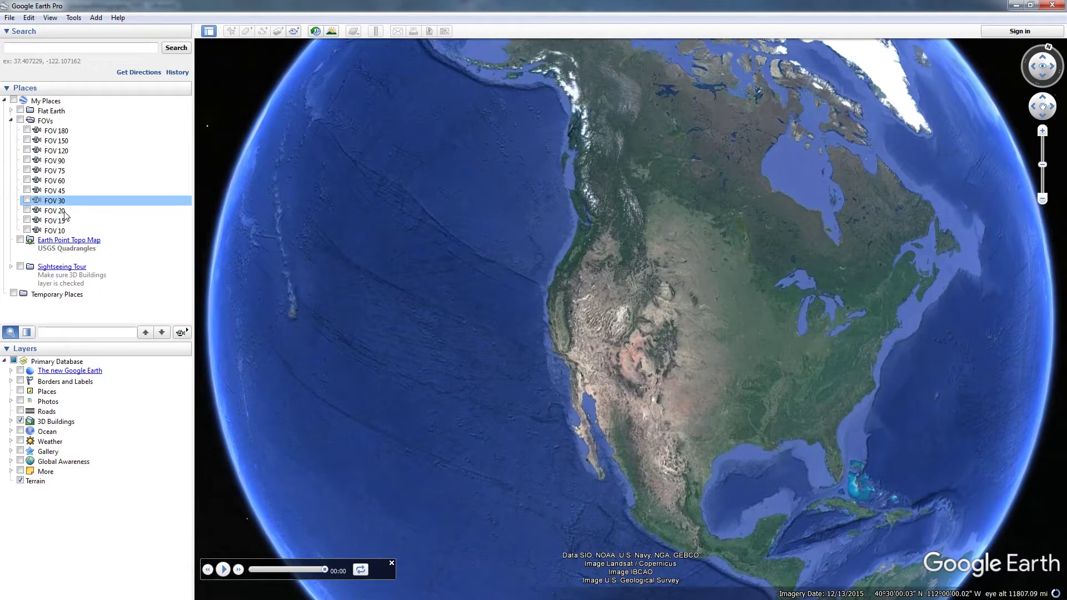
double_click(55, 211)
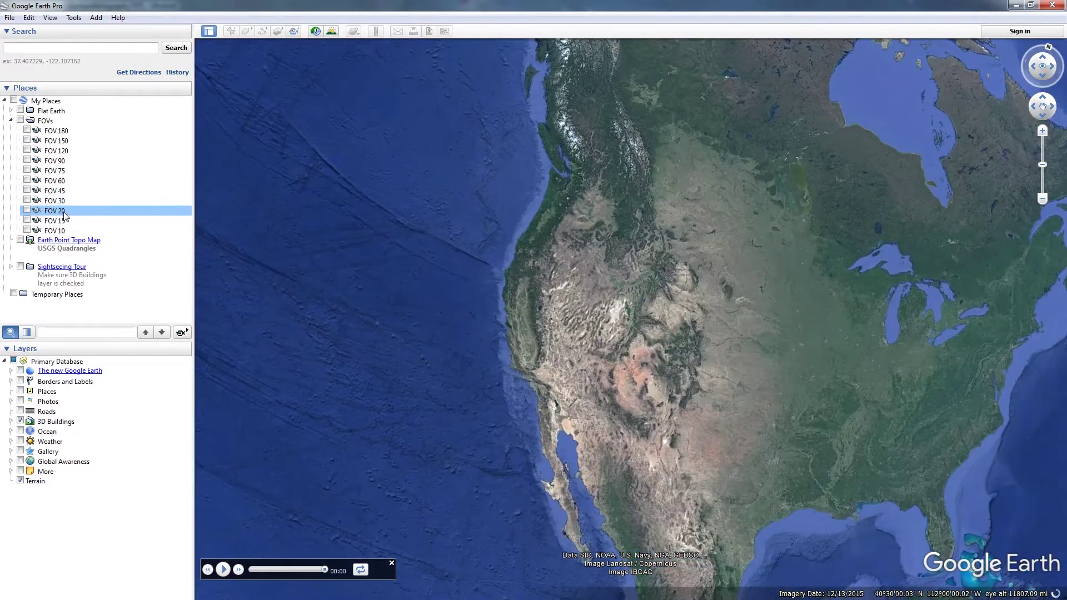
double_click(63, 221)
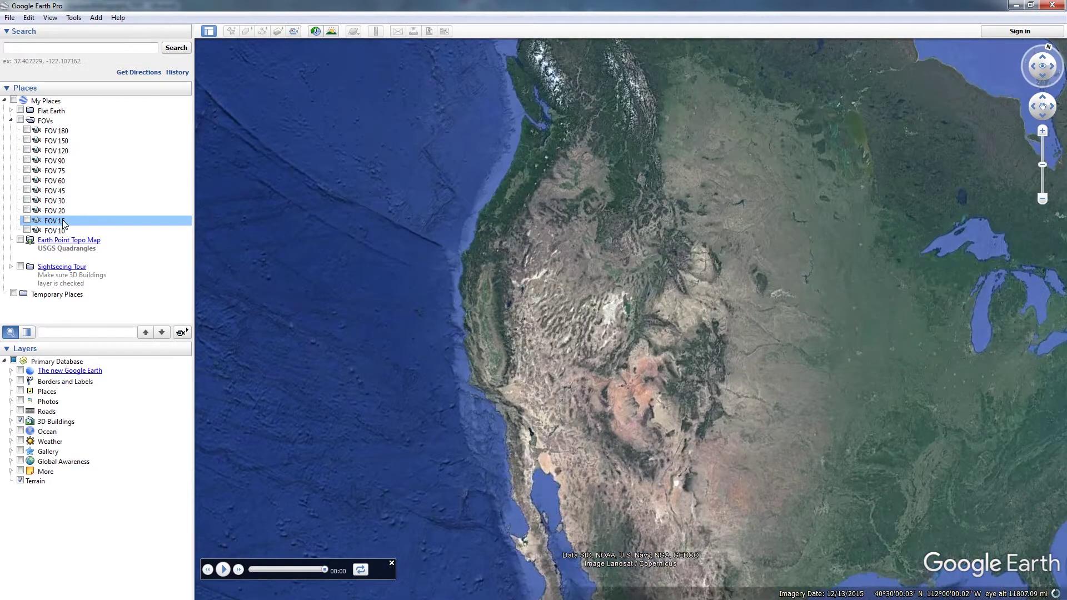
double_click(62, 231)
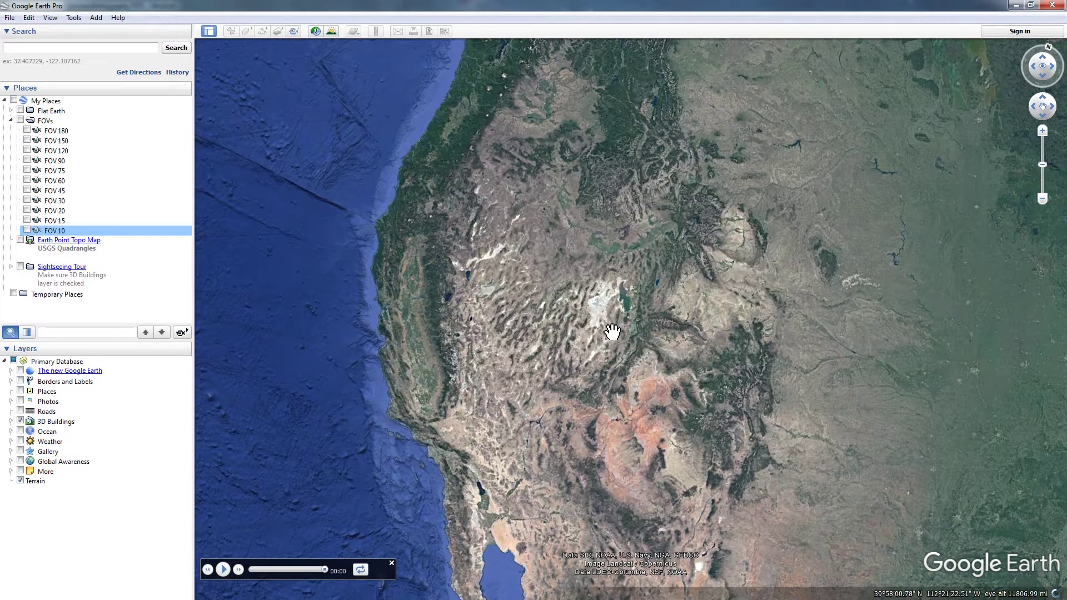
double_click(61, 181)
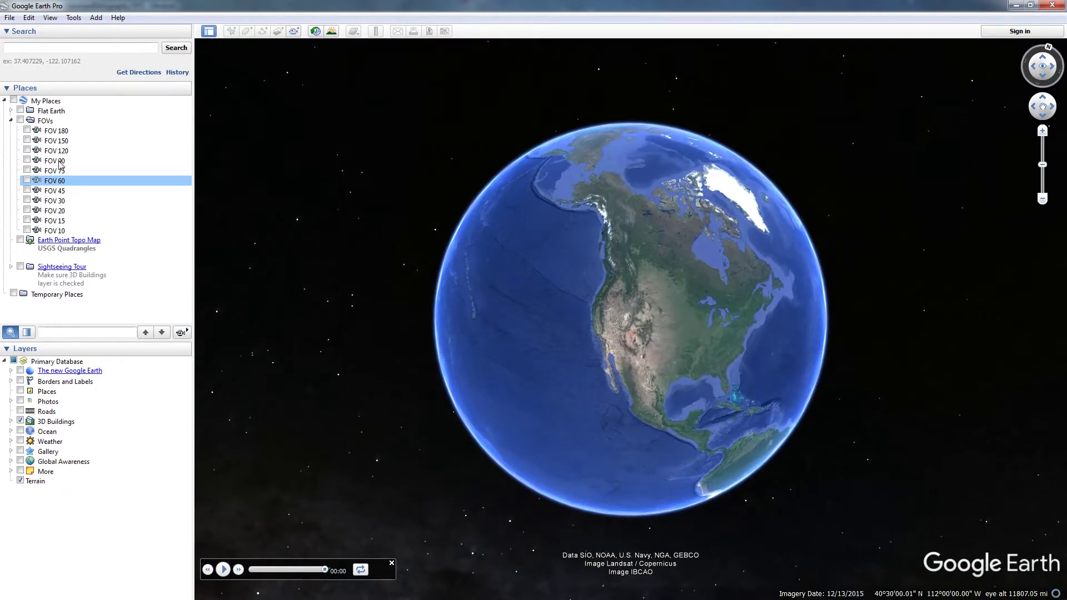
Step: Apply the FOV 90 view and zoom in past the Great Salt Lake to downtown Salt Lake City
double_click(55, 161)
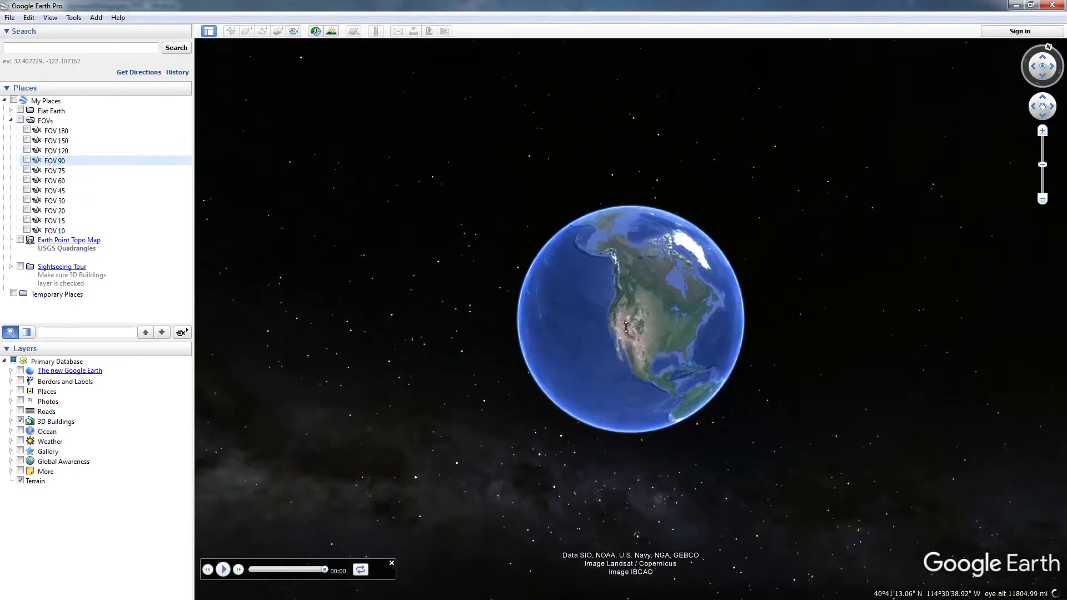
scroll(631, 361, up, 5)
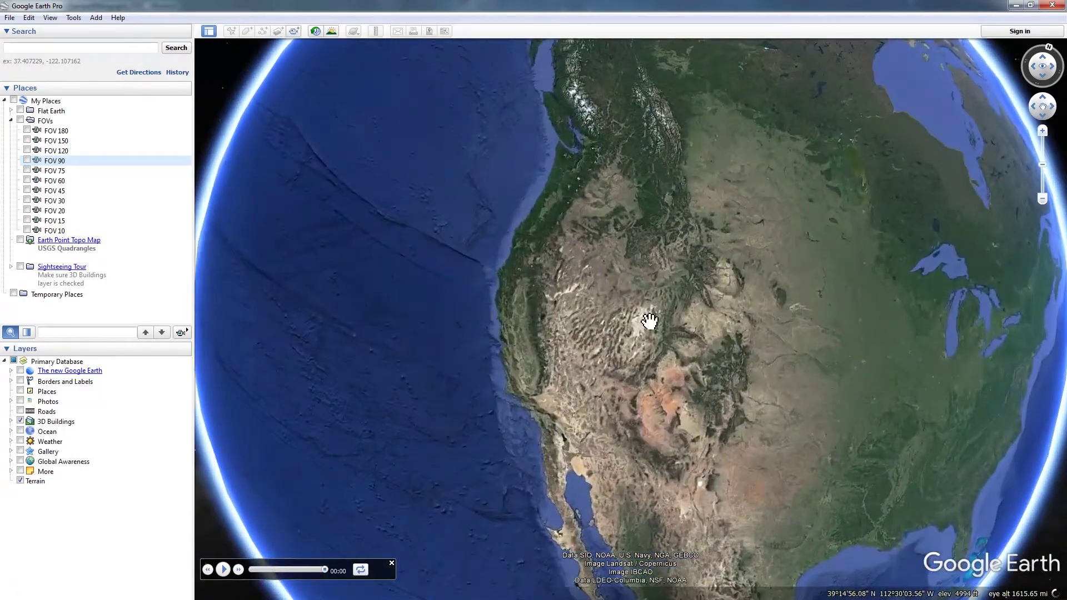
right_drag(658, 328, 634, 461)
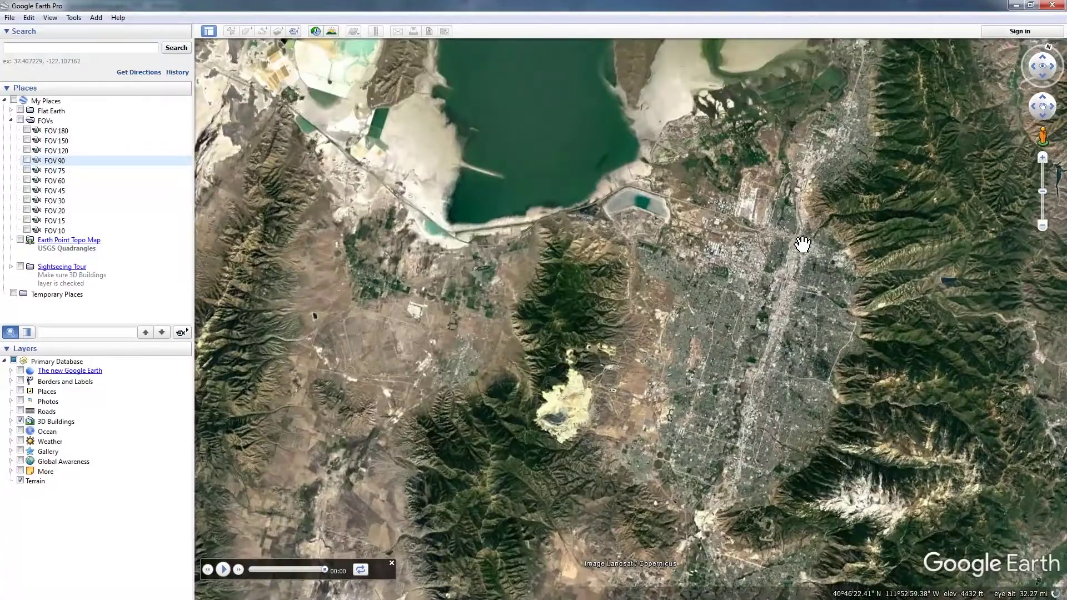
right_drag(793, 294, 780, 271)
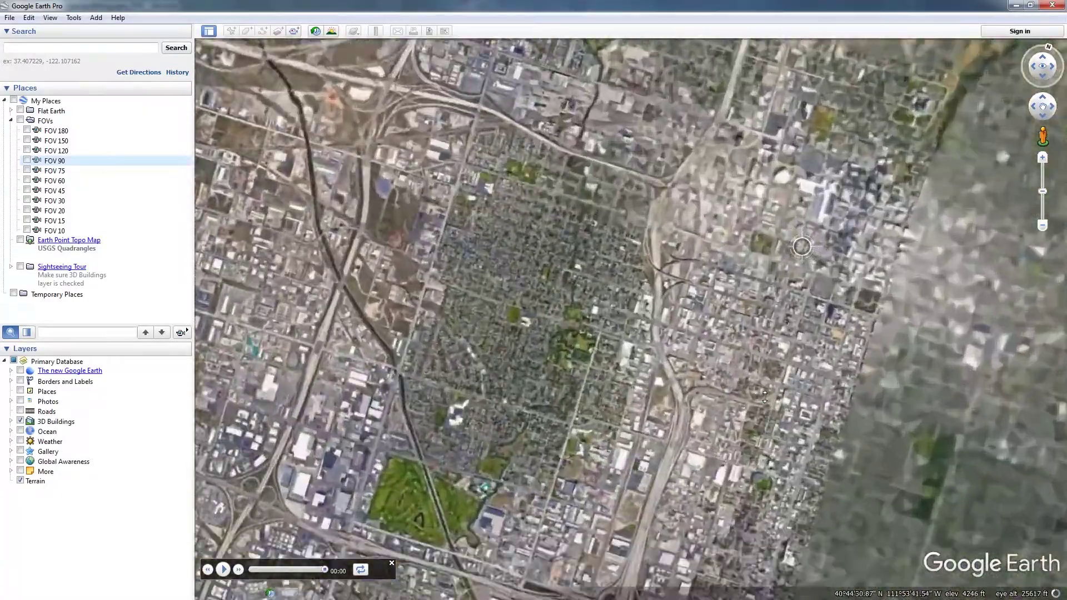
scroll(780, 271, up, 3)
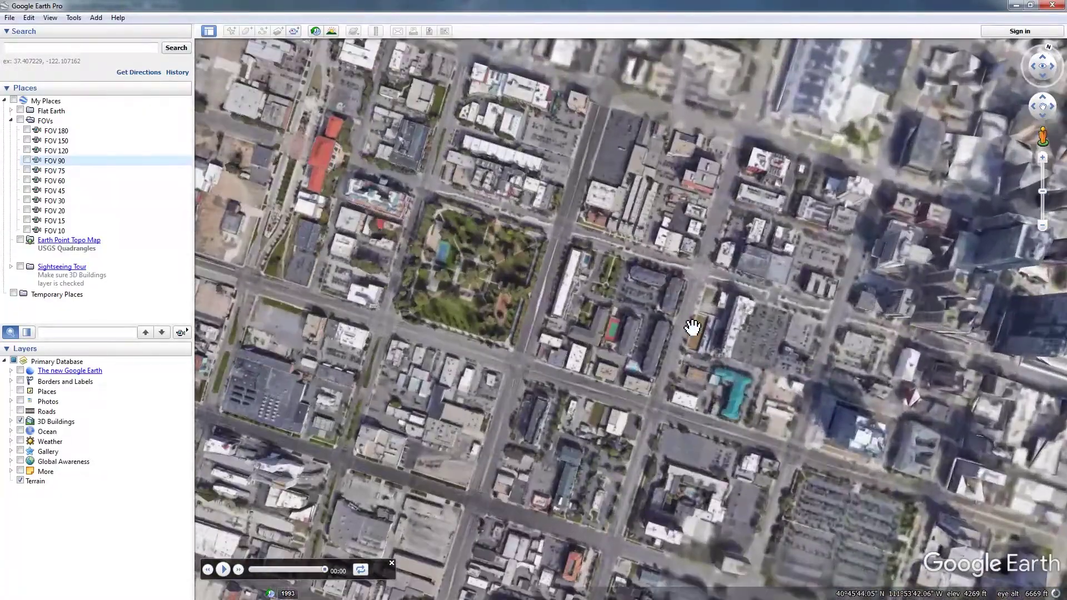
Step: Tilt and rotate the downtown view toward the horizon so mountains show behind, recentring downtown
middle_drag(669, 327, 760, 496)
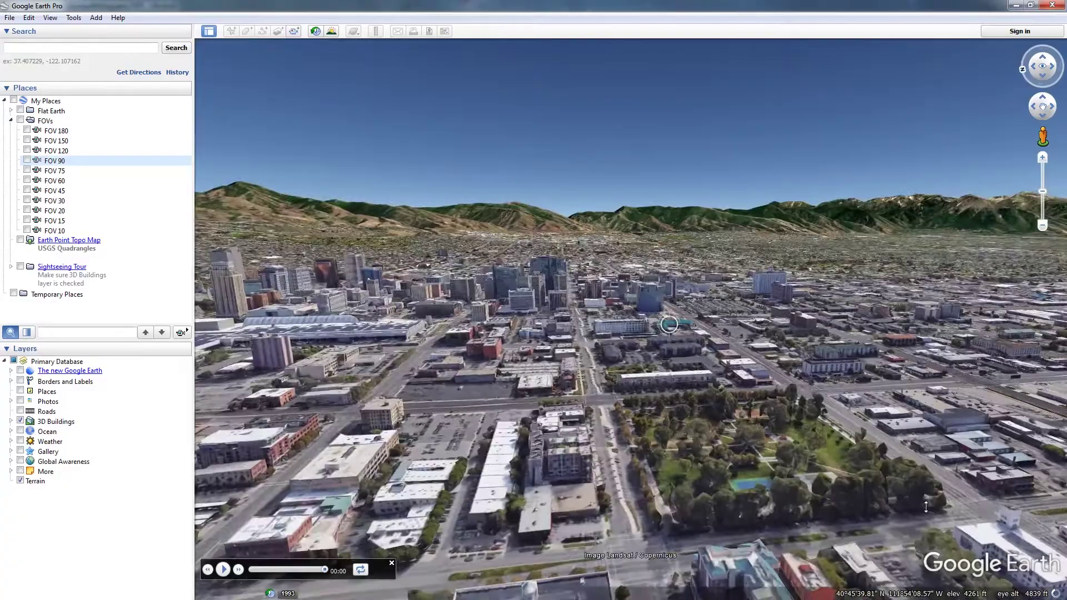
middle_drag(926, 506, 964, 506)
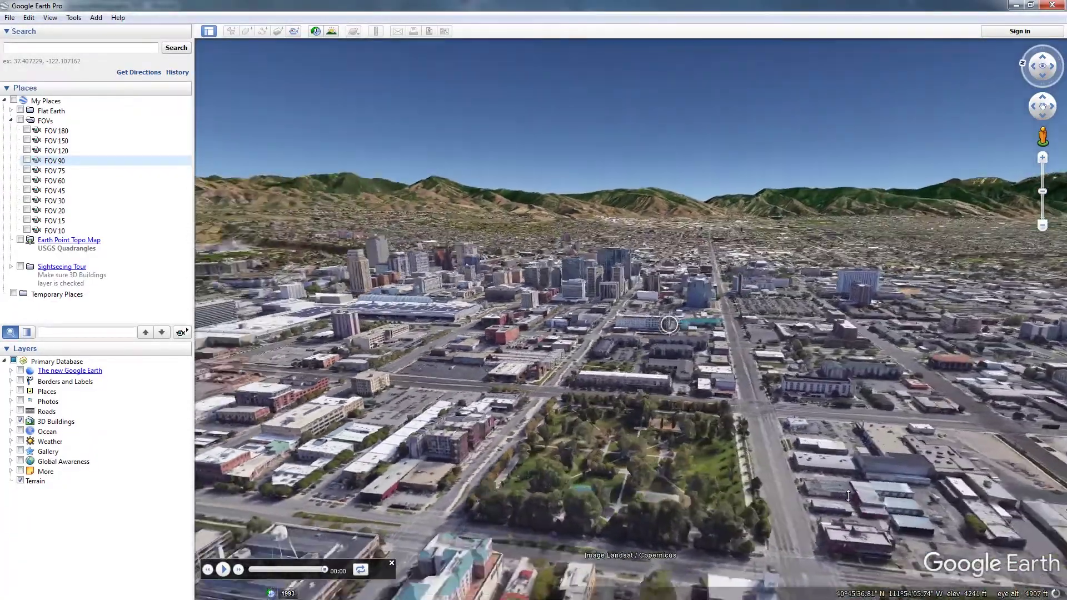
middle_drag(848, 496, 523, 427)
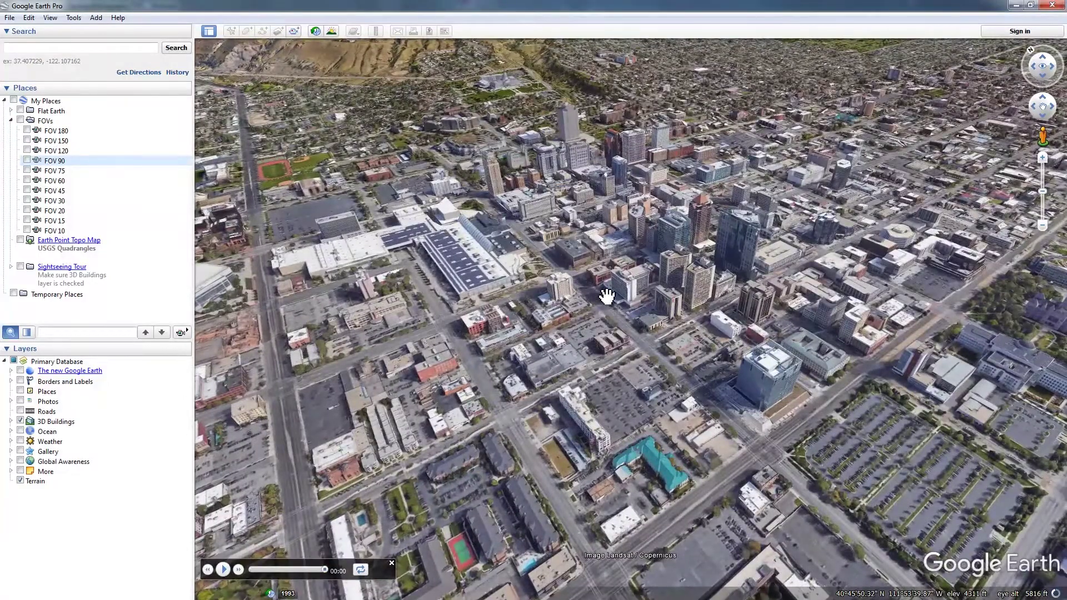
middle_drag(606, 296, 796, 392)
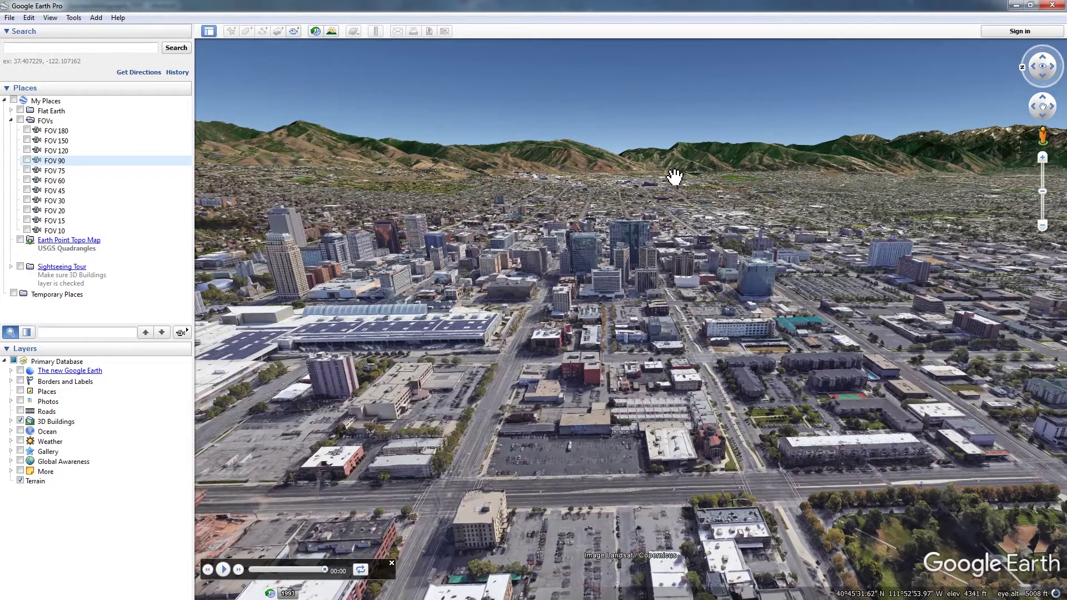
drag(773, 285, 469, 362)
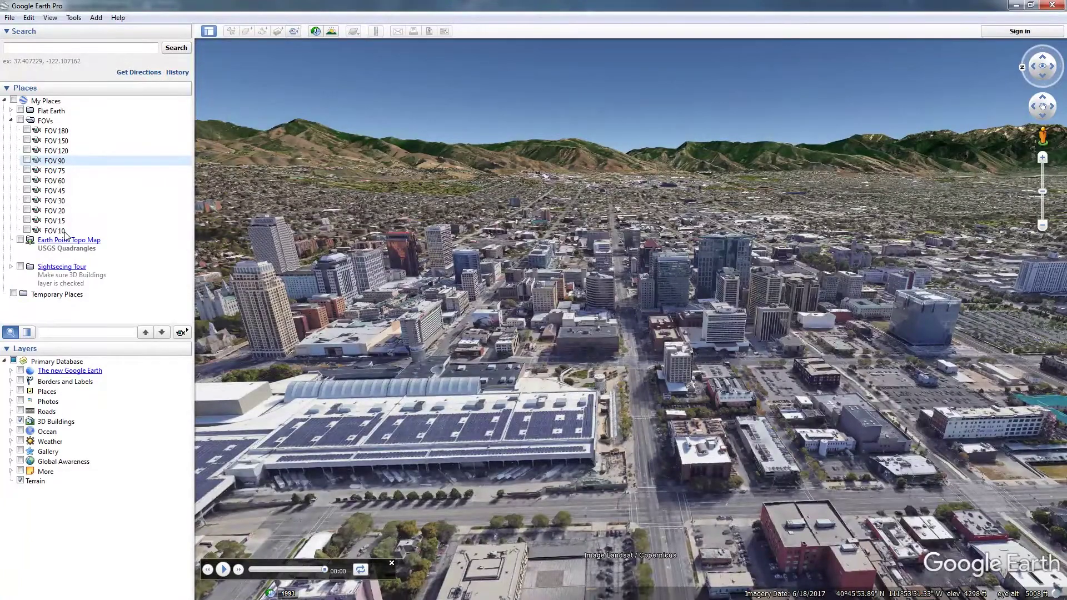
Step: Apply the narrow 10° FOV 10 saved camera view
double_click(61, 232)
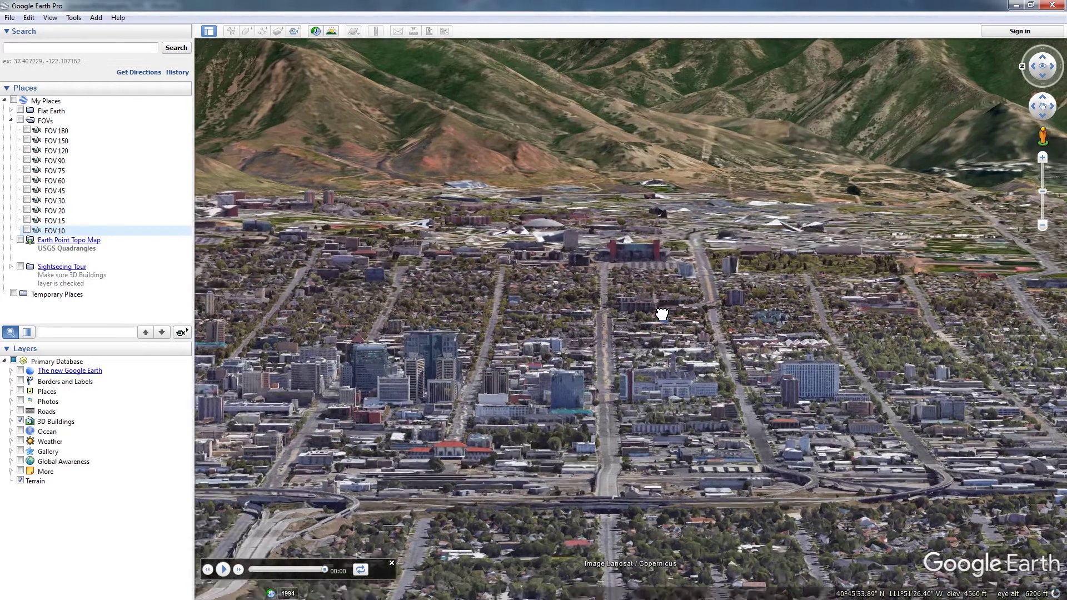
Step: Tilt and rotate the downtown Salt Lake City view so the road runs vertically and the skyline fills the frame
drag(662, 314, 644, 379)
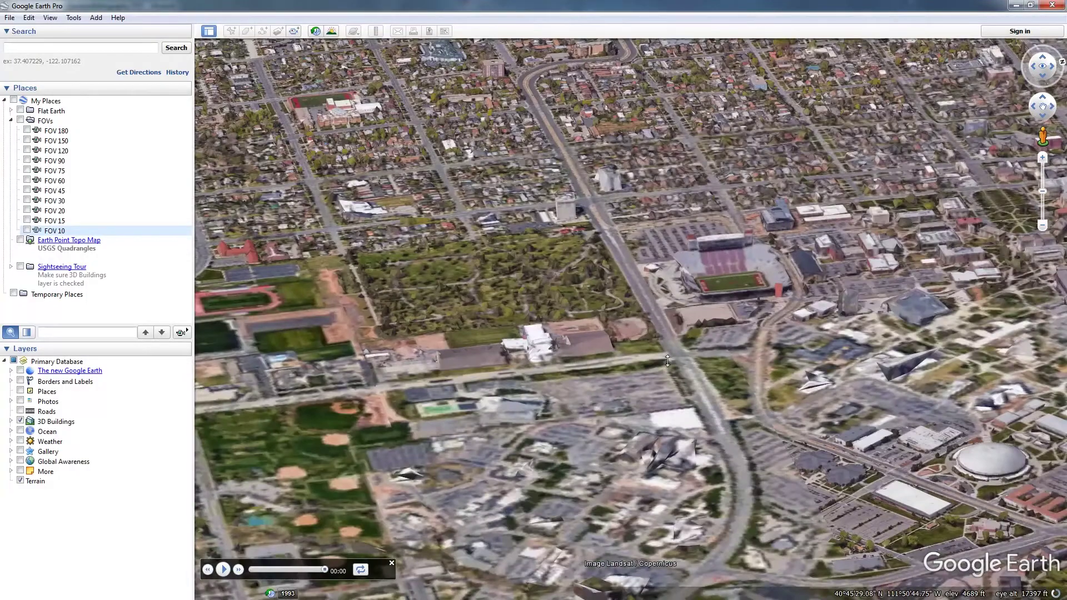
middle_drag(668, 362, 677, 369)
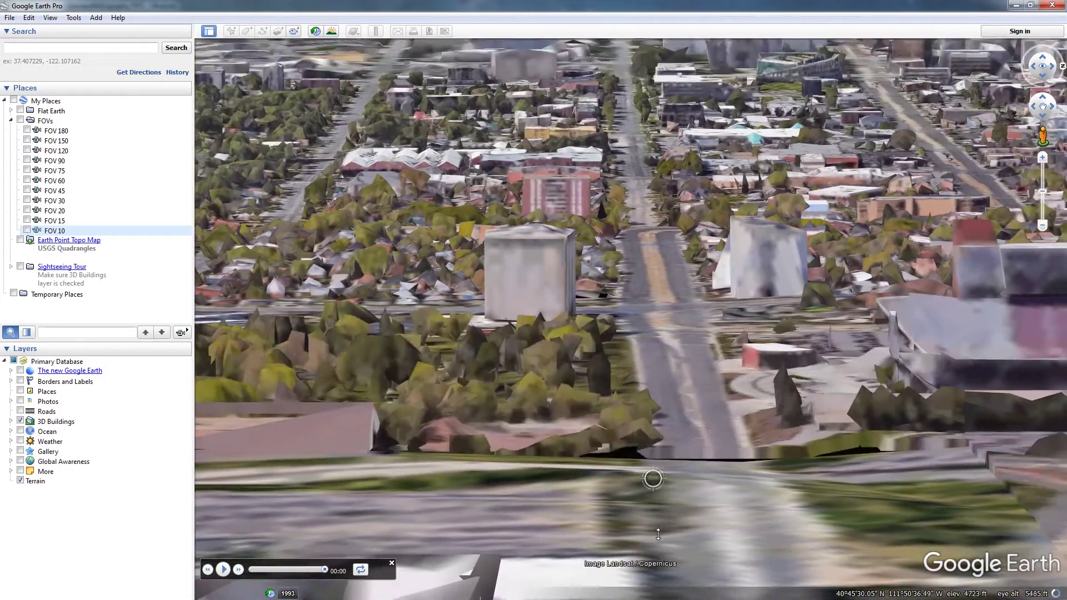
middle_drag(658, 534, 656, 539)
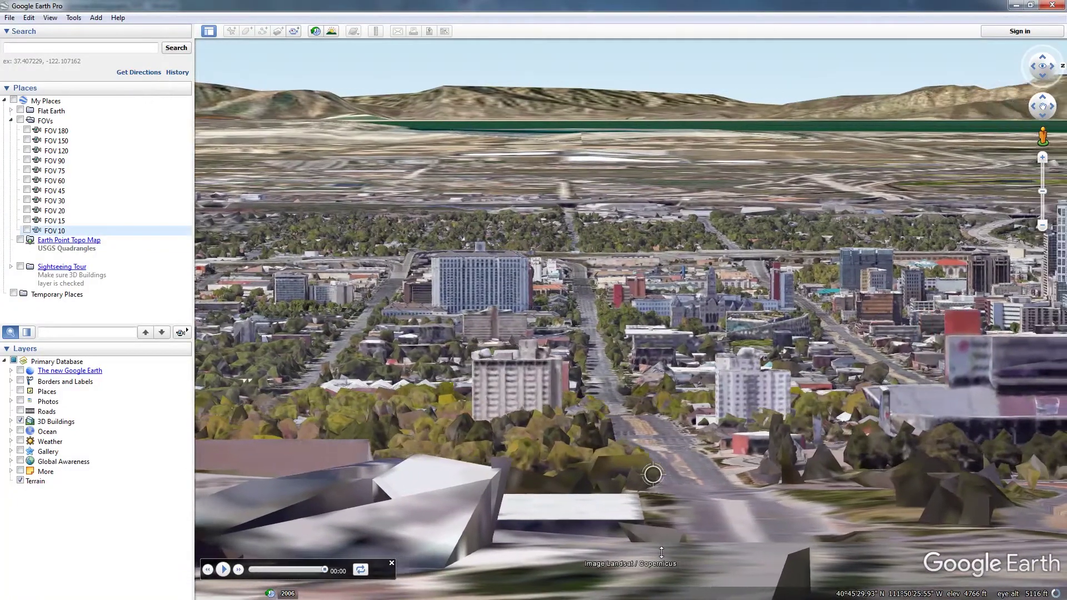
middle_drag(662, 552, 699, 557)
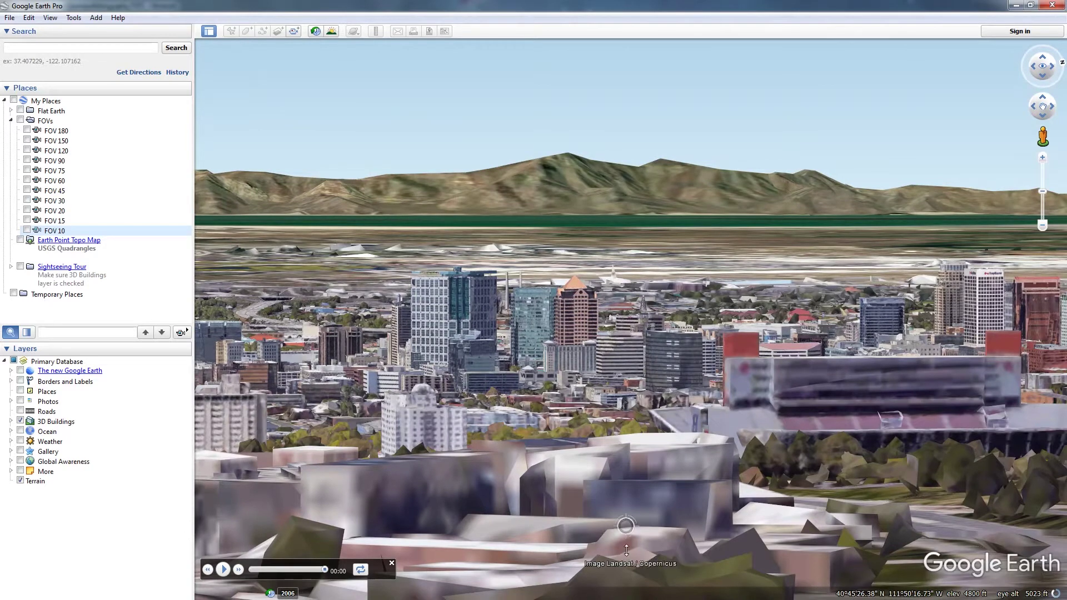
middle_drag(626, 550, 633, 549)
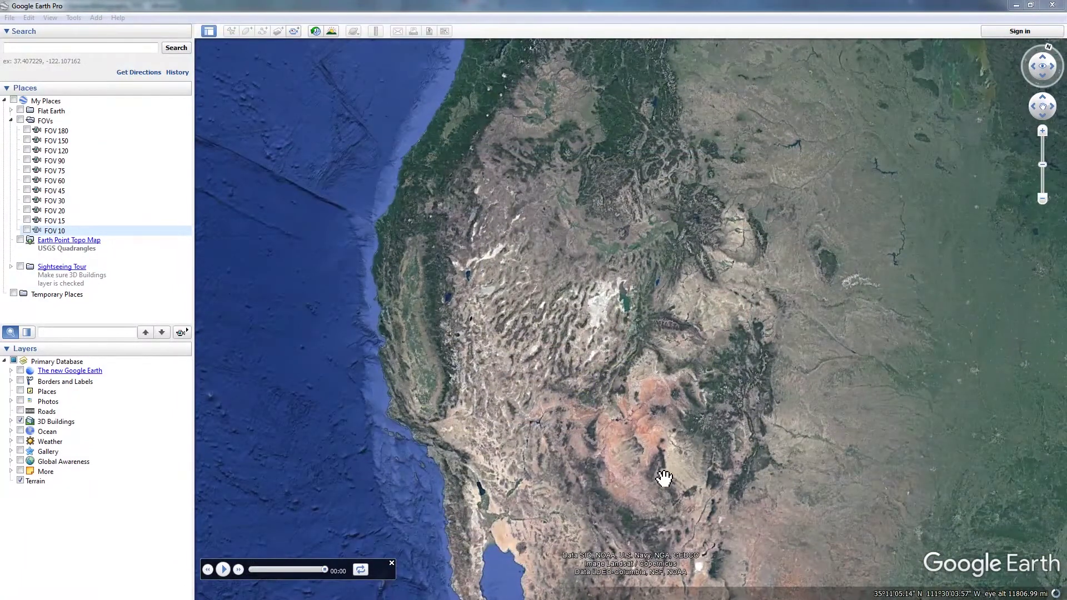
Step: Pan the map east across the United States to the Gulf coast
drag(663, 478, 488, 347)
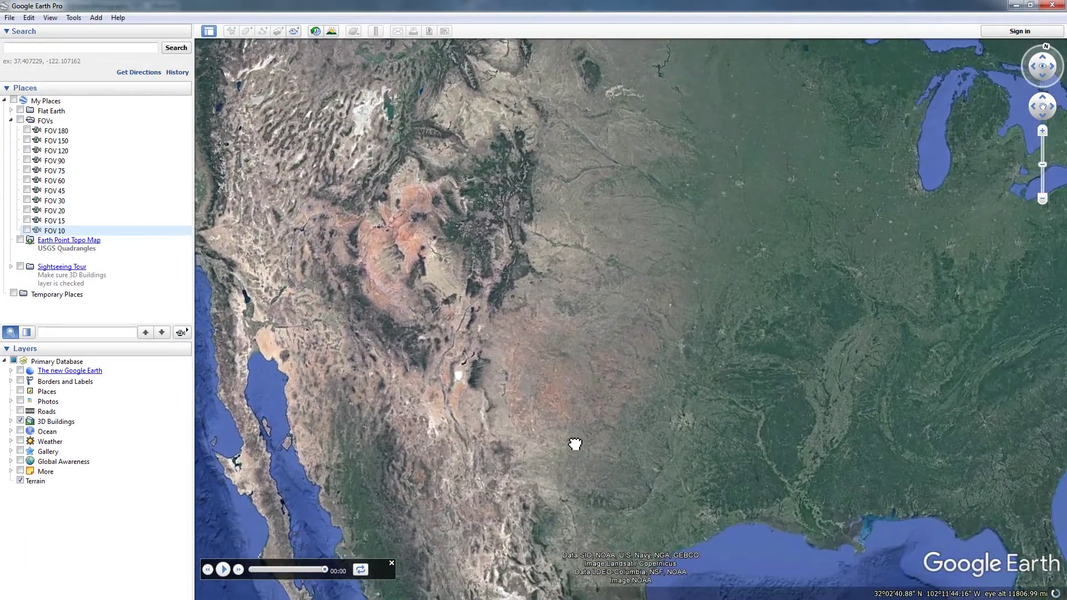
drag(574, 443, 388, 317)
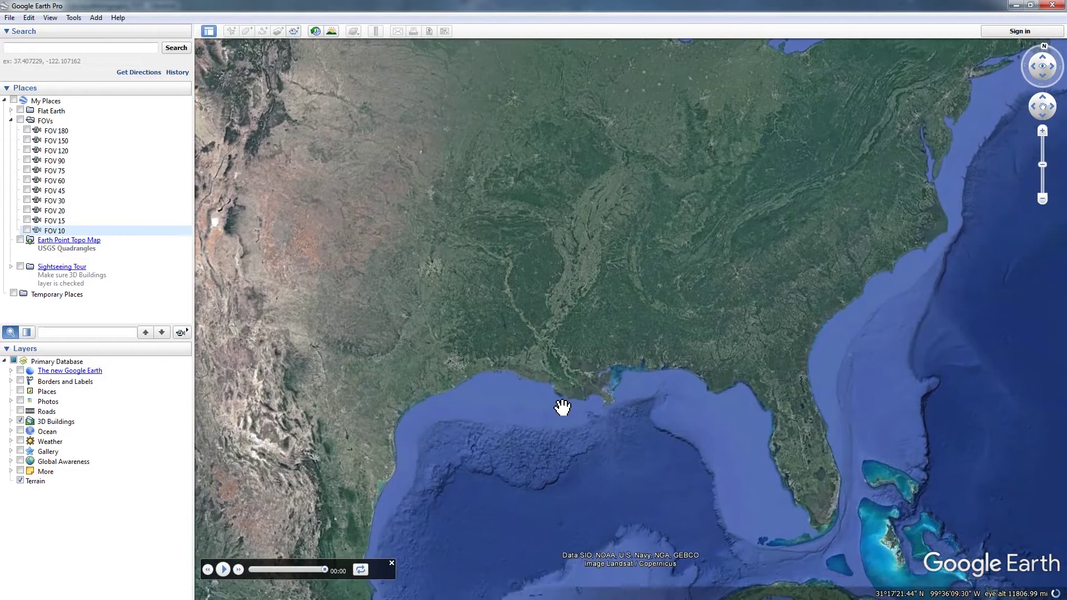
drag(562, 405, 500, 385)
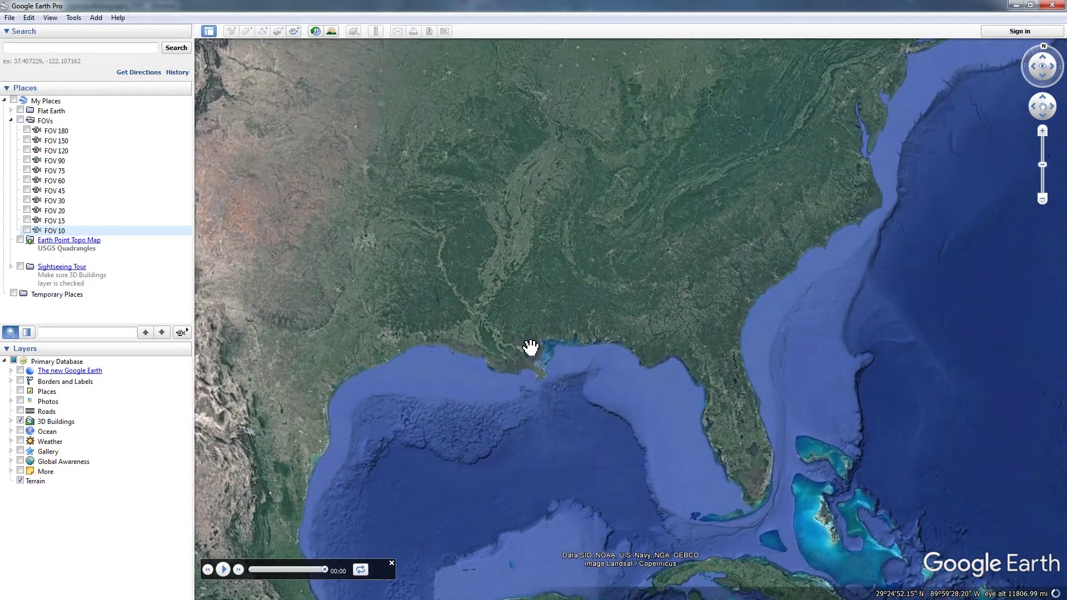
Step: Zoom in to the causeway off the lake's north shore near the Mississippi delta, rotated so it points up
right_drag(525, 341, 518, 413)
right_drag(562, 302, 606, 420)
drag(605, 419, 589, 336)
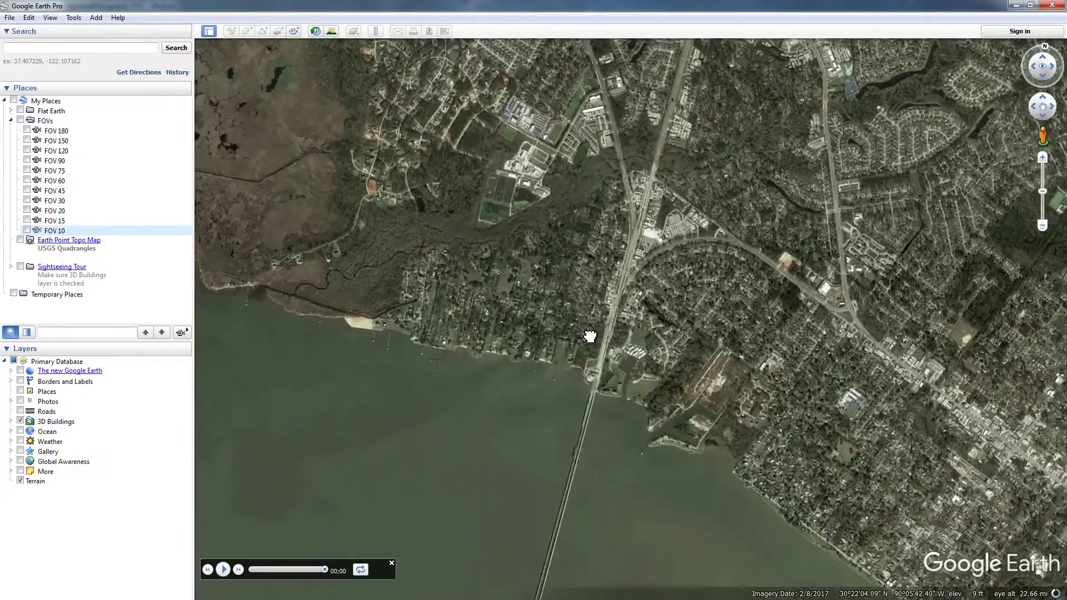
scroll(591, 368, up, 5)
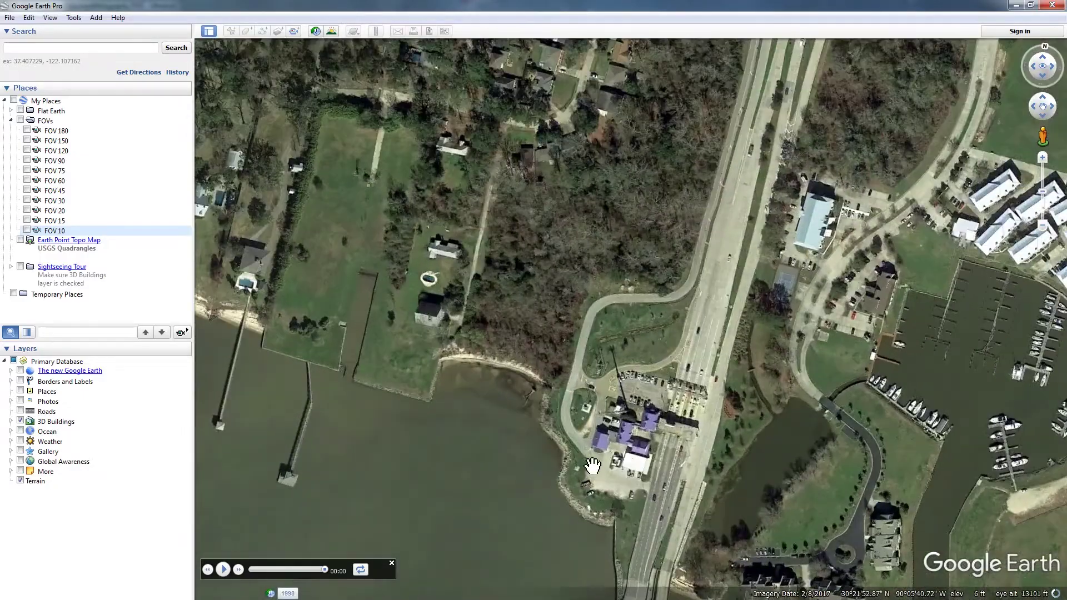
middle_drag(567, 431, 532, 581)
scroll(543, 500, up, 2)
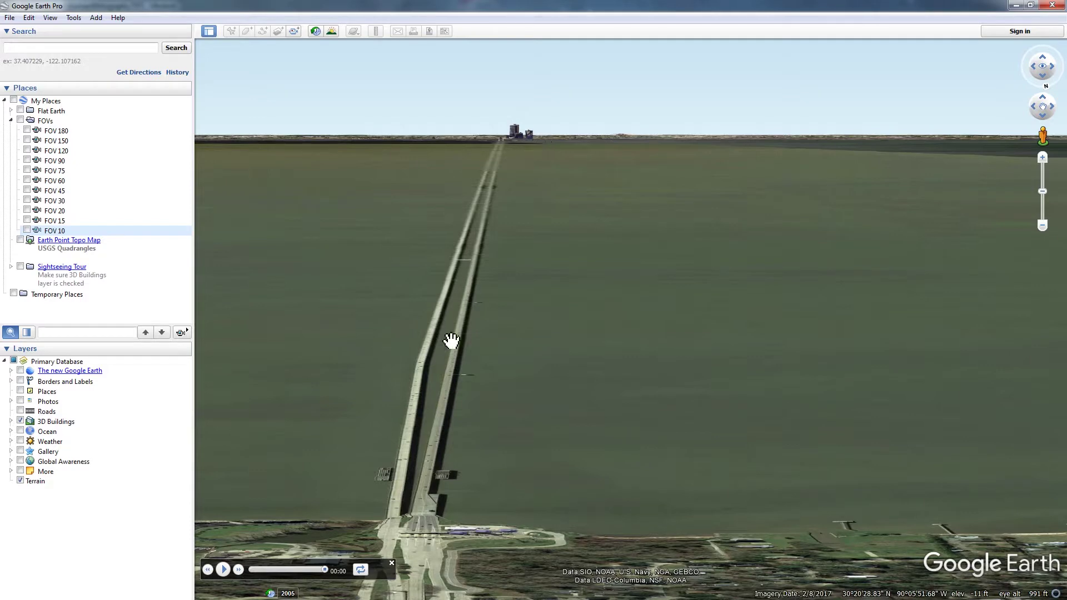
Step: Move the view forward toward the bridge near the toll plaza
right_drag(505, 531, 508, 585)
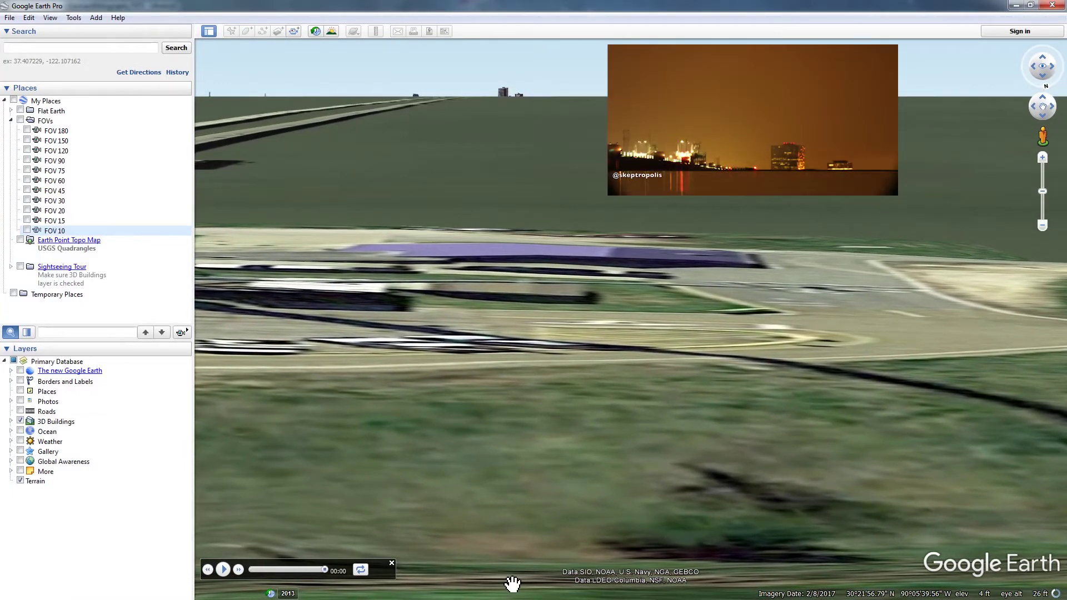
right_drag(536, 305, 539, 478)
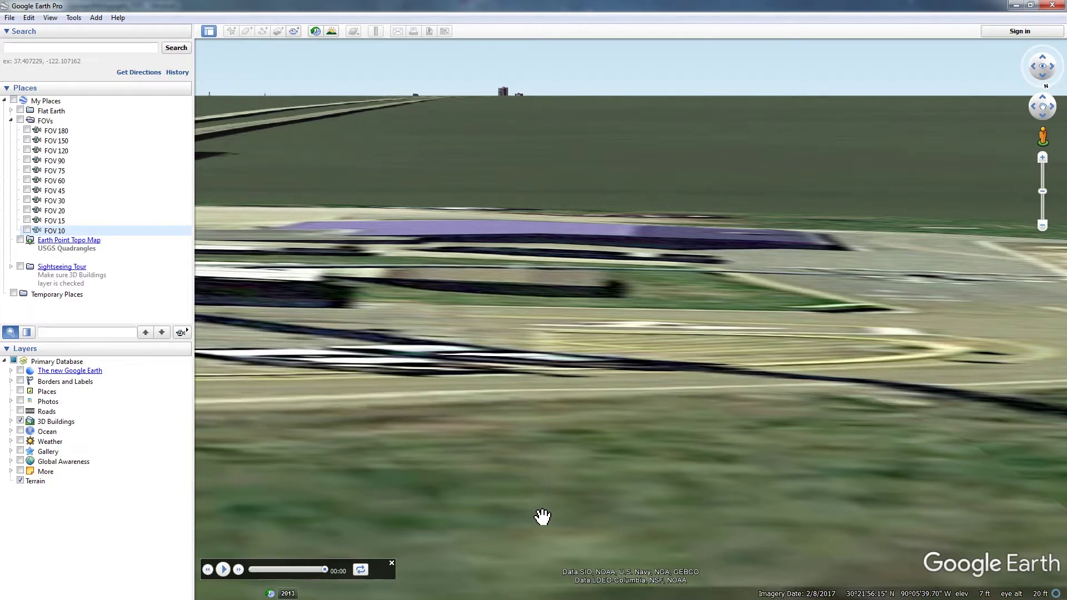
Step: Nudge the ground-level view back, then move in toward the ground near the toll plaza
right_drag(542, 516, 538, 494)
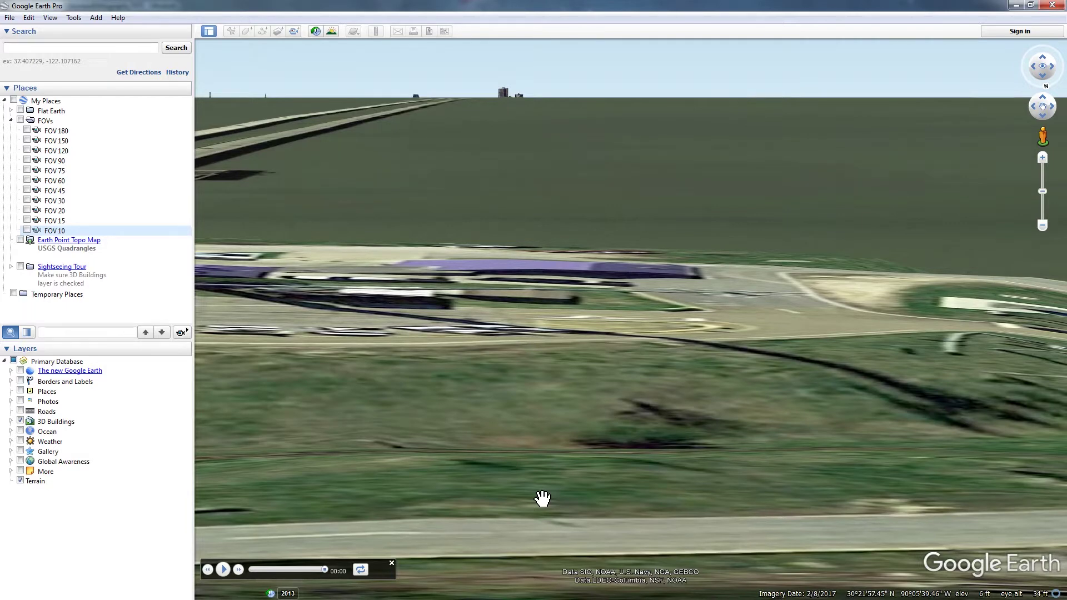
right_drag(514, 333, 522, 512)
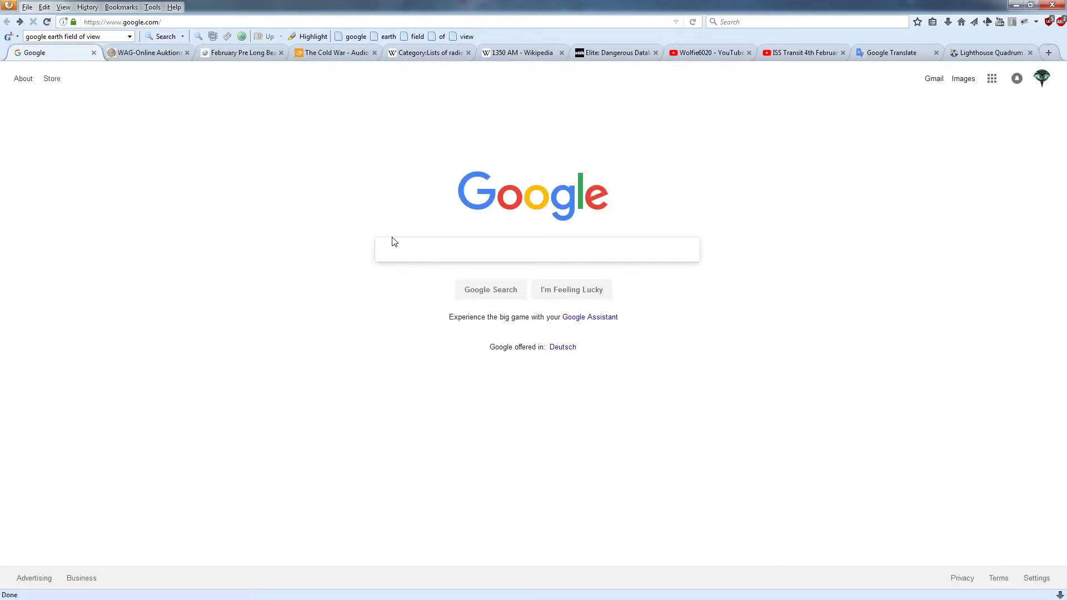
Step: Search Google for 'google earth field of view' and open the Google Earth Blog KML article
text(google earth f)
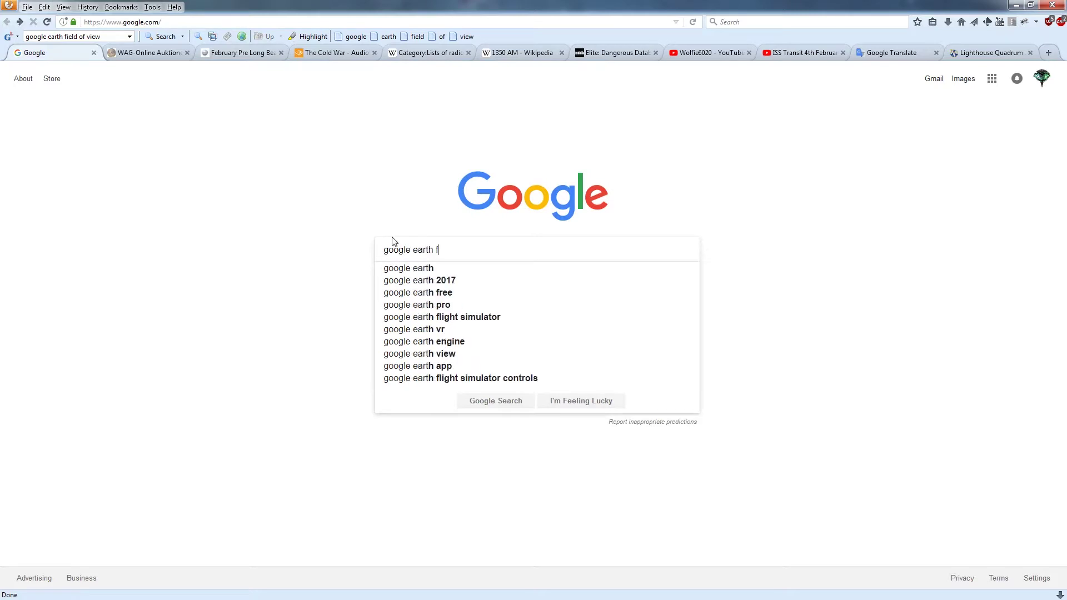
text(ield of v)
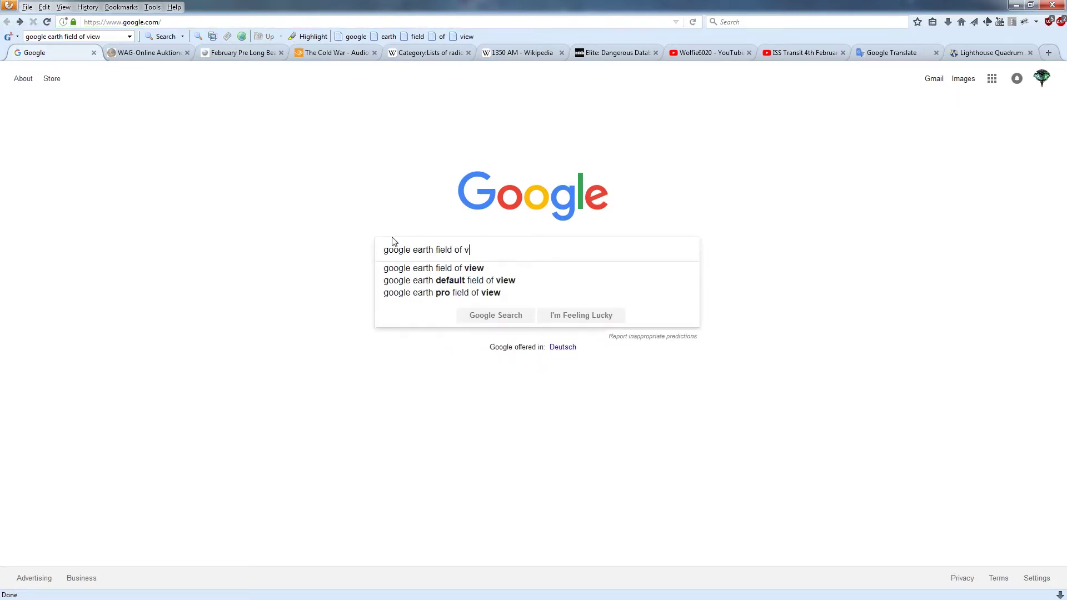
text(iew)
key(Return)
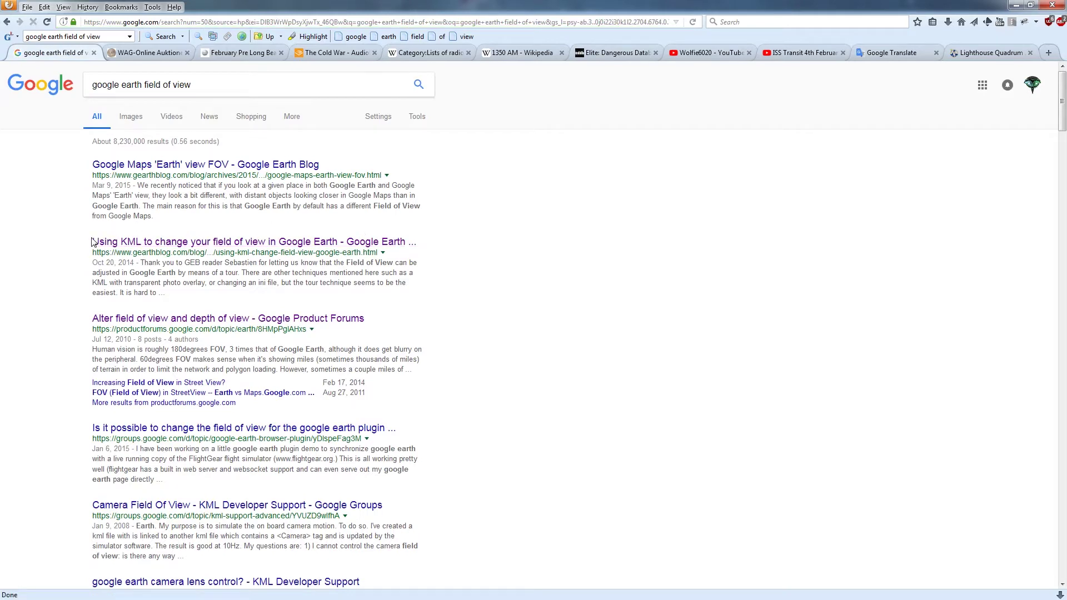
click(215, 245)
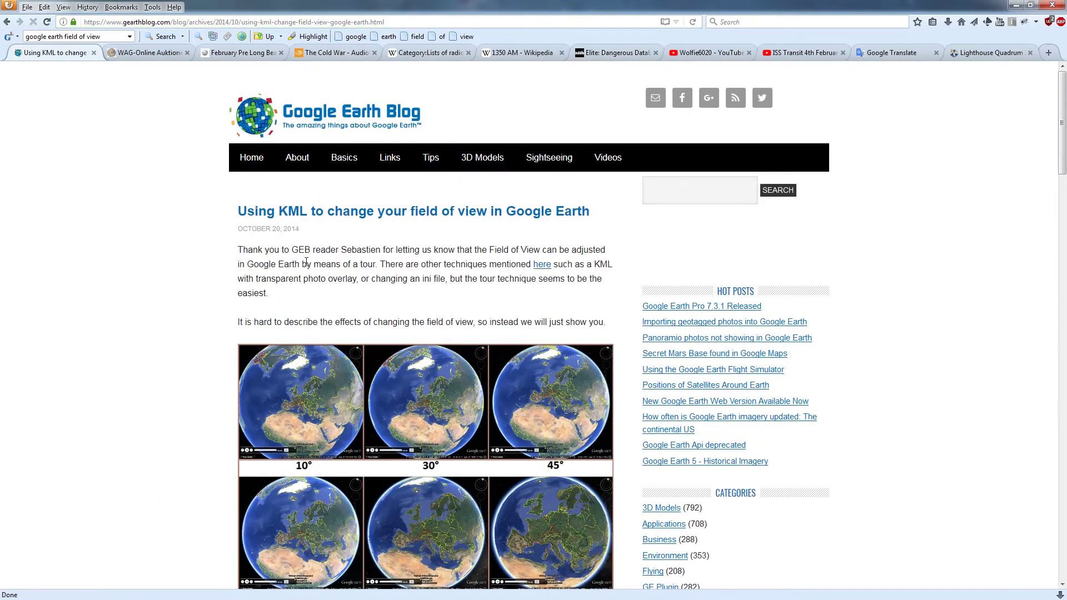
Step: Read through the field-of-view article, then return to the FOV-10.kml file
drag(264, 249, 384, 294)
click(384, 294)
scroll(372, 278, down, 10)
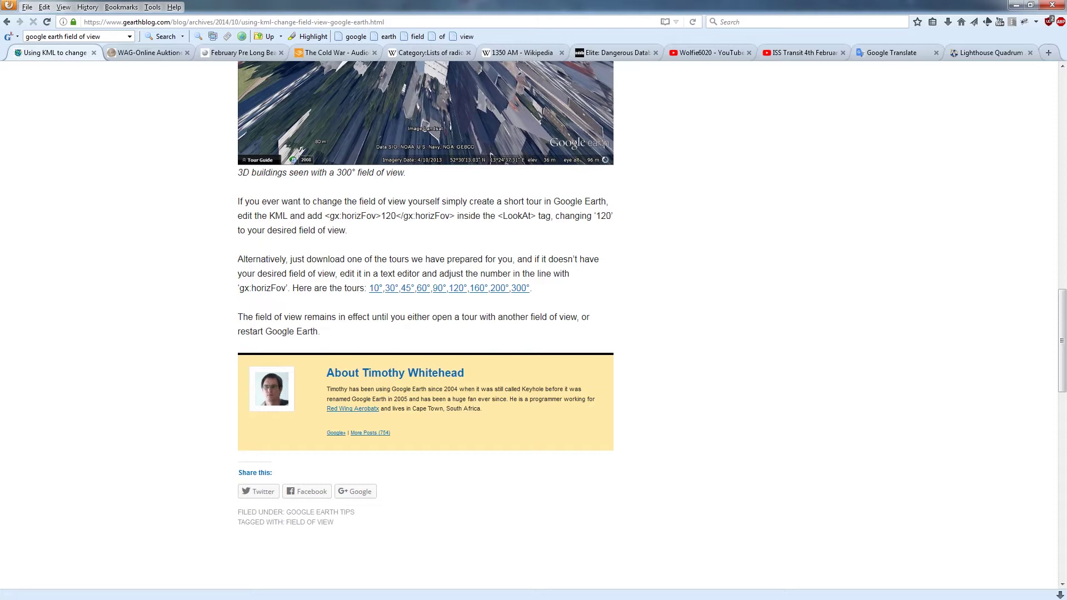
key(alt+Tab)
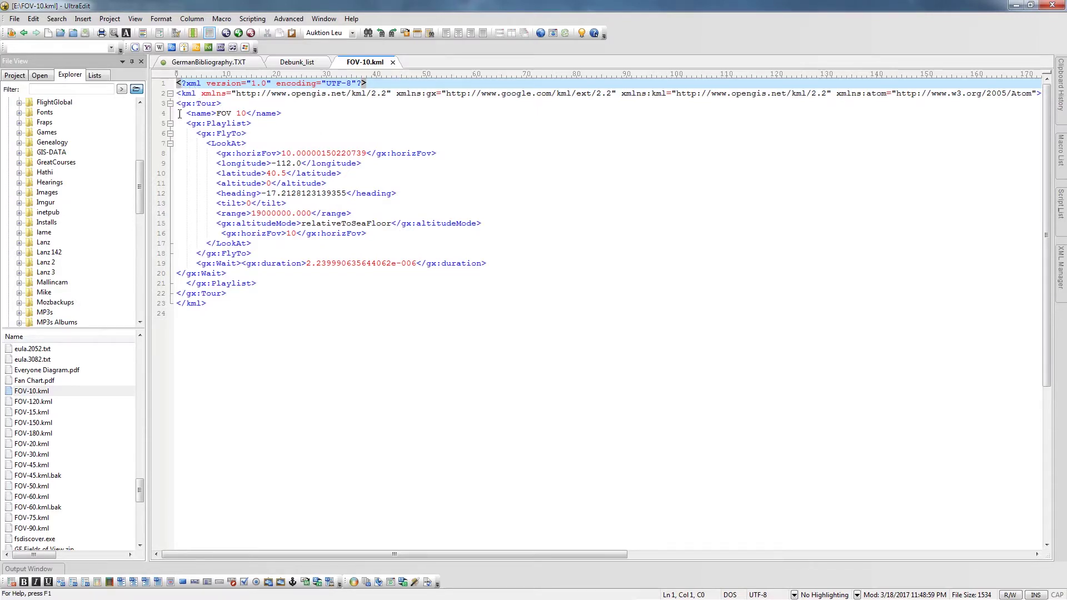
Step: Review FOV-10.kml's tour name, coordinates and horizFov values, then change the second horizFov from 10 to 15
drag(179, 114, 282, 112)
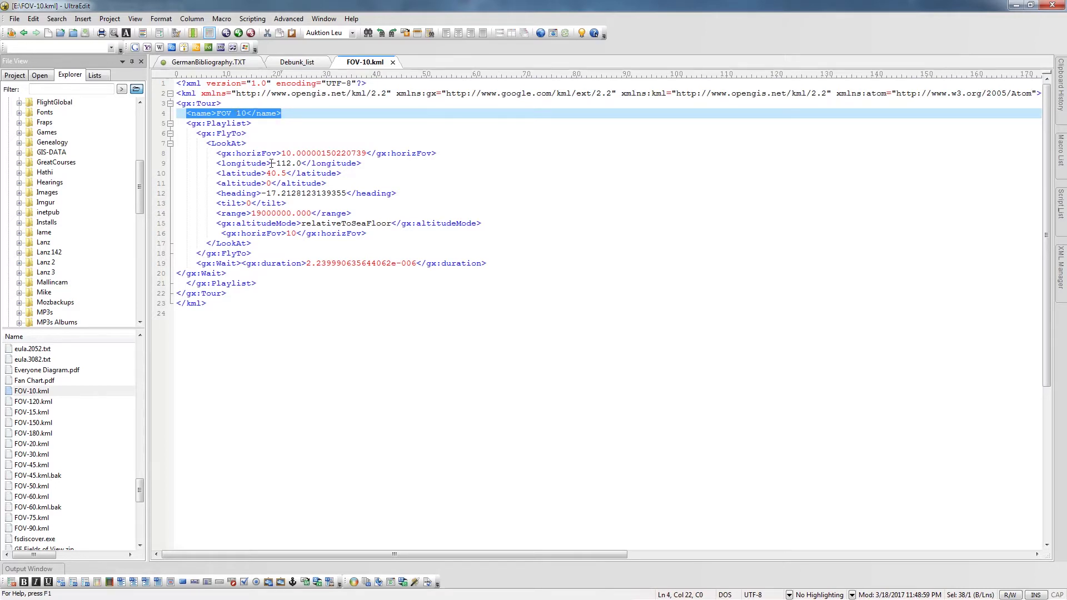
mouse_move(272, 163)
mouse_down()
mouse_move(301, 163)
mouse_move(271, 173)
mouse_move(286, 173)
mouse_up()
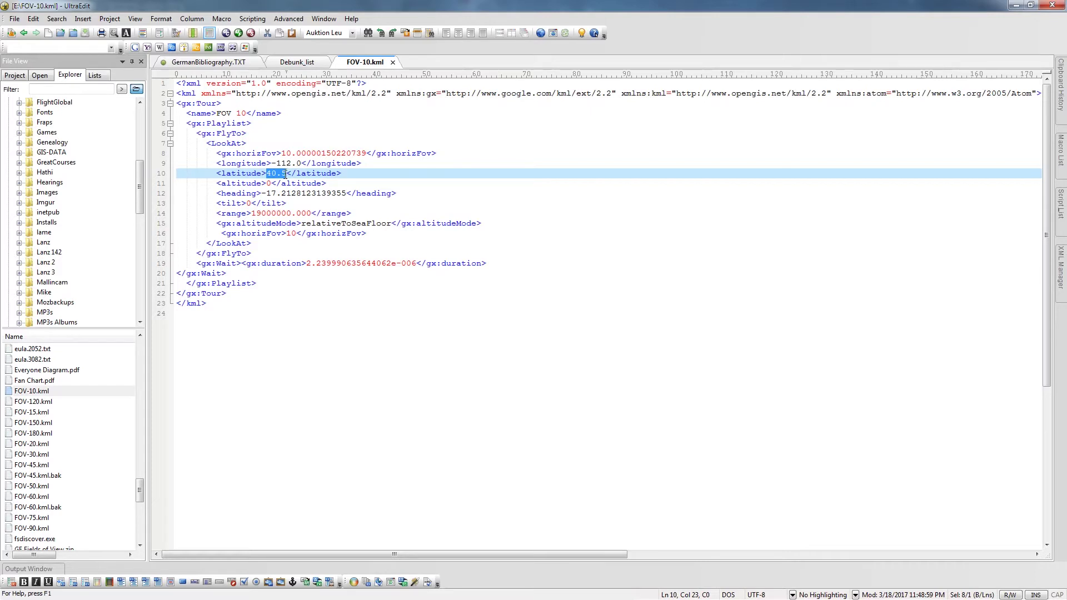
drag(217, 153, 437, 156)
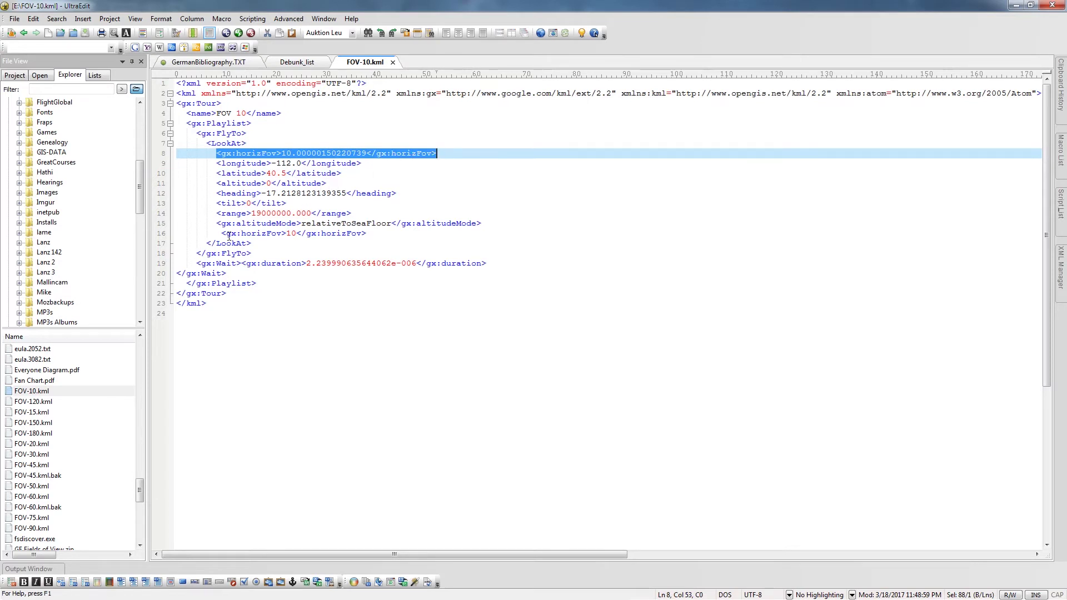
drag(225, 234, 367, 233)
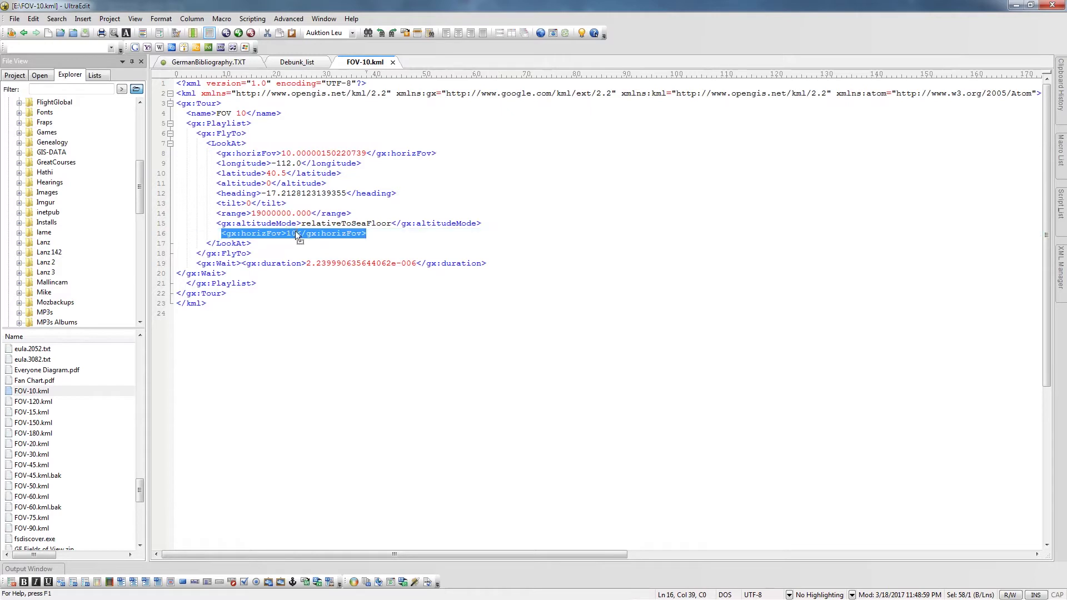
drag(296, 233, 286, 234)
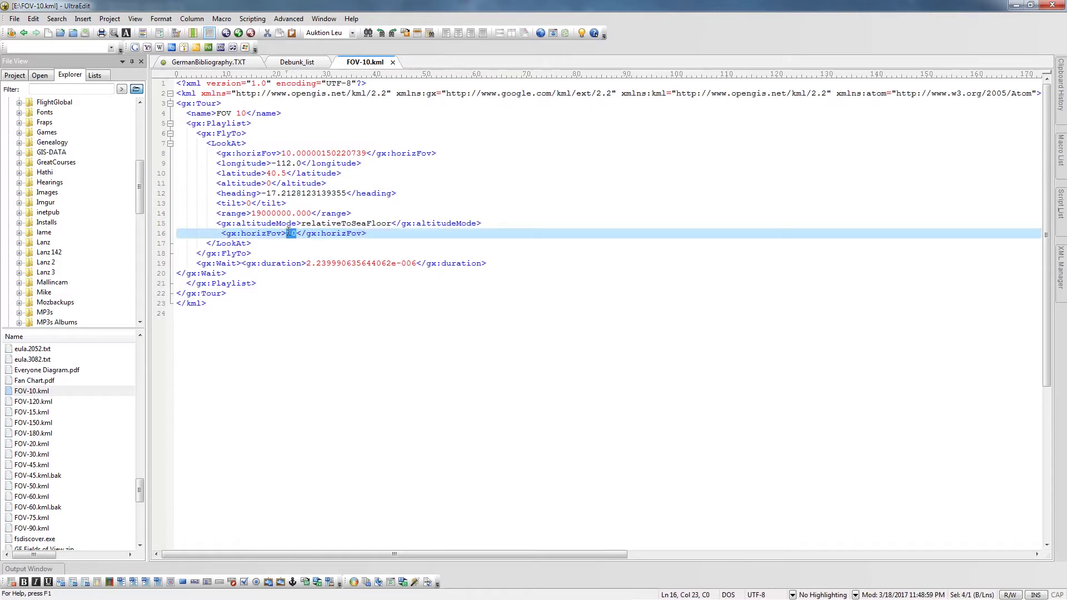
text(15)
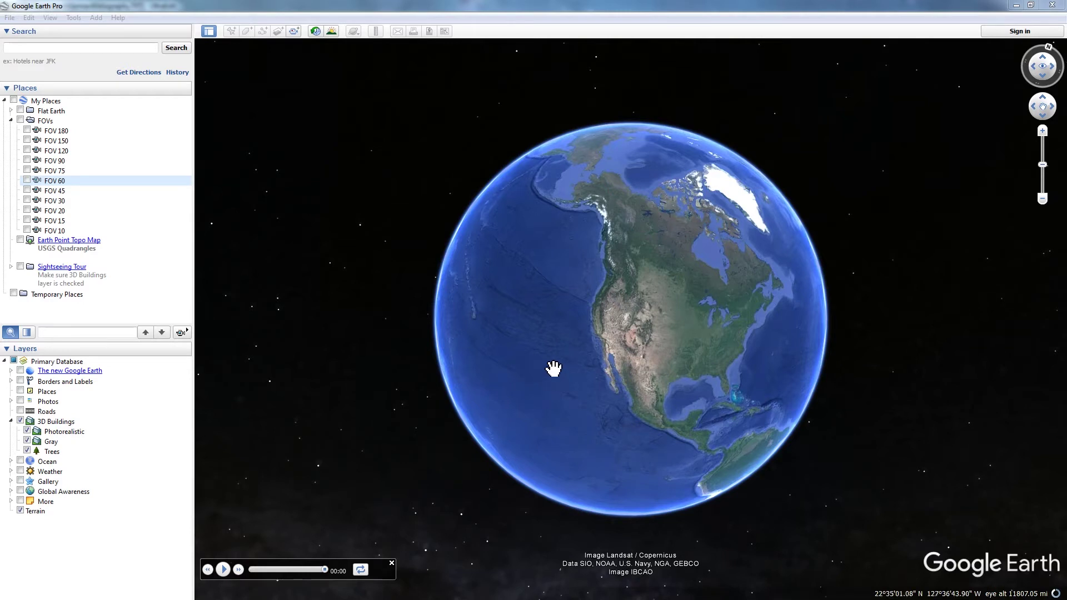
Step: Apply the FOV 20 view and zoom in across eastern North America to the southern Florida coast
double_click(64, 211)
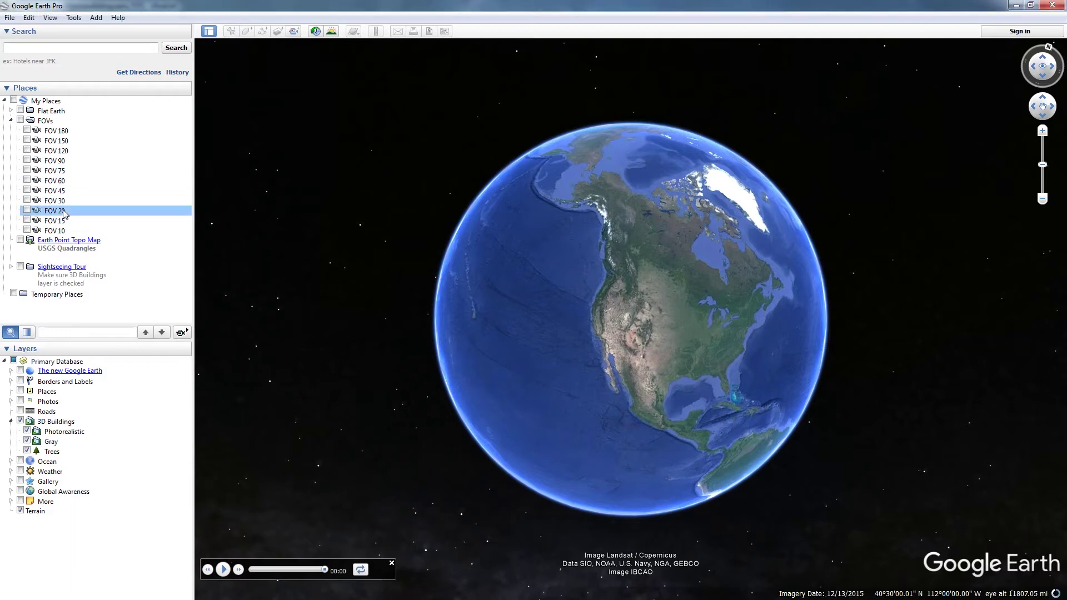
drag(760, 453, 533, 333)
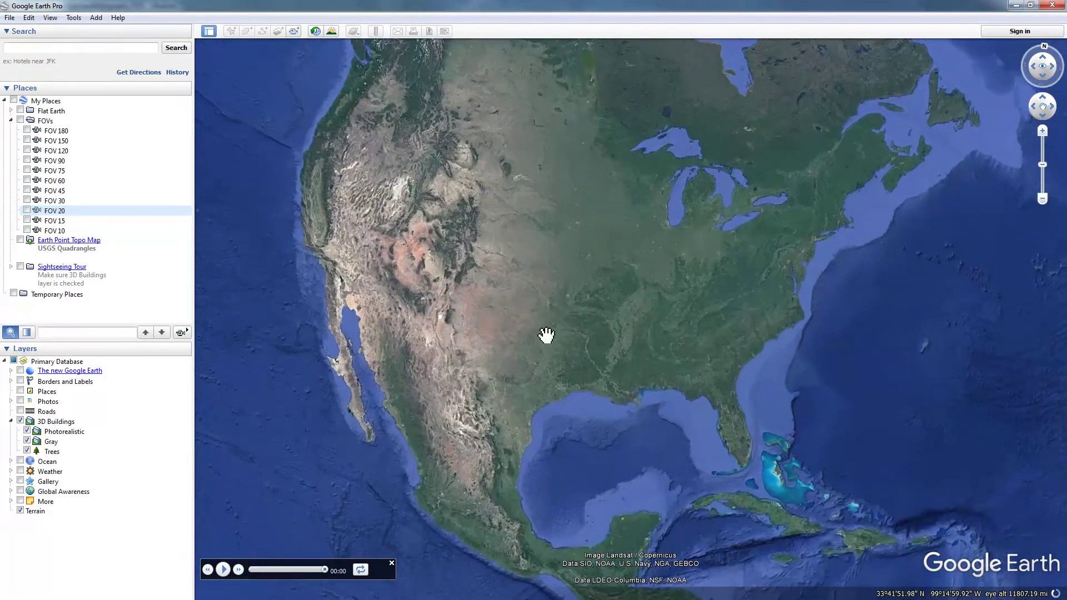
drag(721, 436, 609, 374)
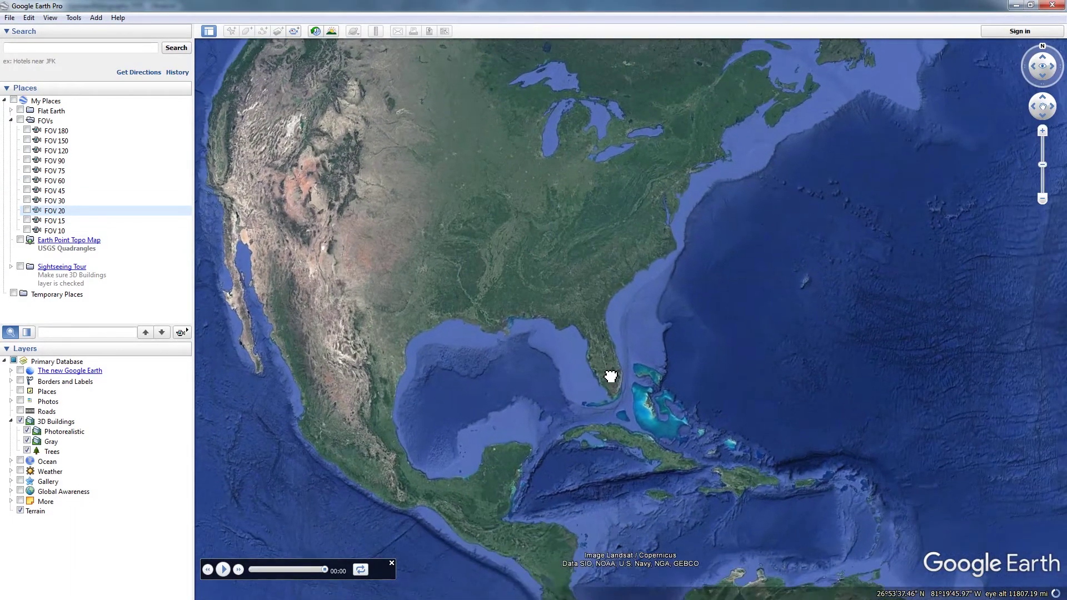
right_drag(623, 368, 616, 435)
right_drag(572, 384, 572, 495)
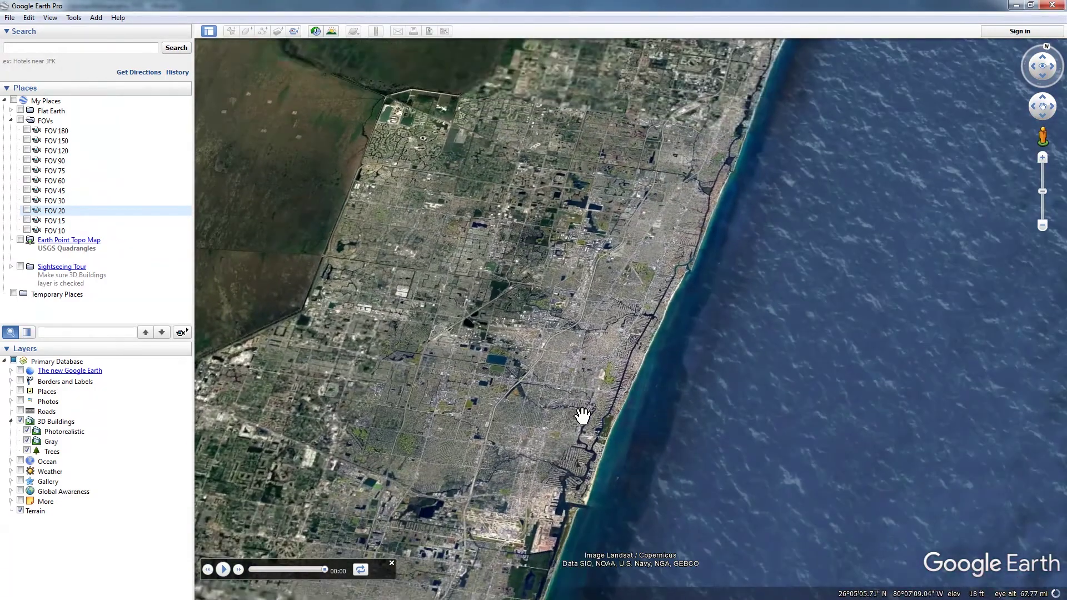
Step: Tilt and zoom down over the Fort Lauderdale intracoastal to the beachfront at about 619 ft
right_drag(609, 454, 587, 570)
drag(554, 401, 541, 437)
right_drag(485, 395, 584, 445)
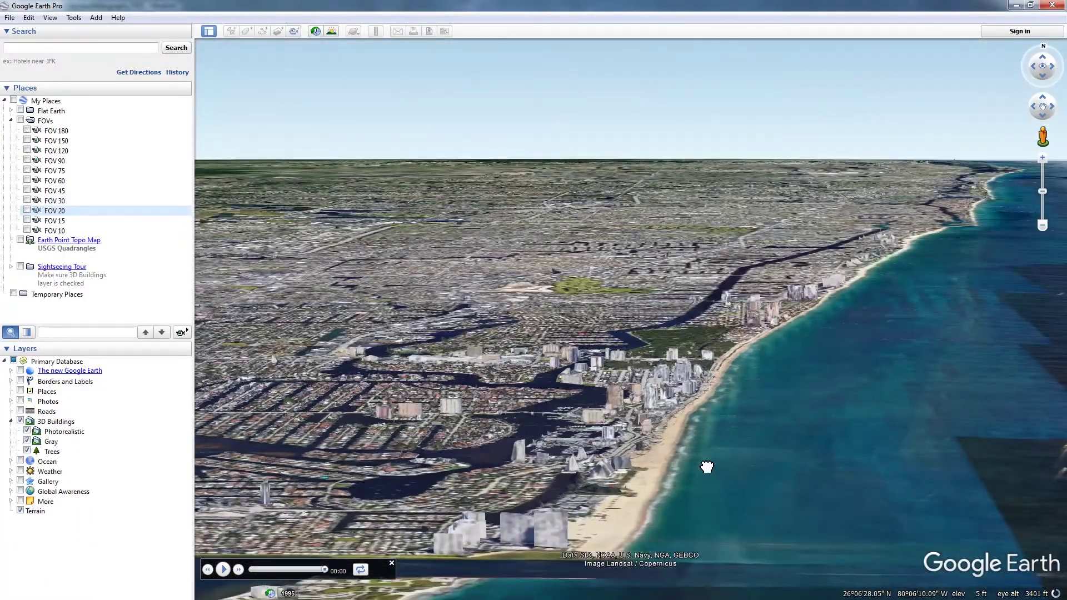
scroll(693, 443, up, 5)
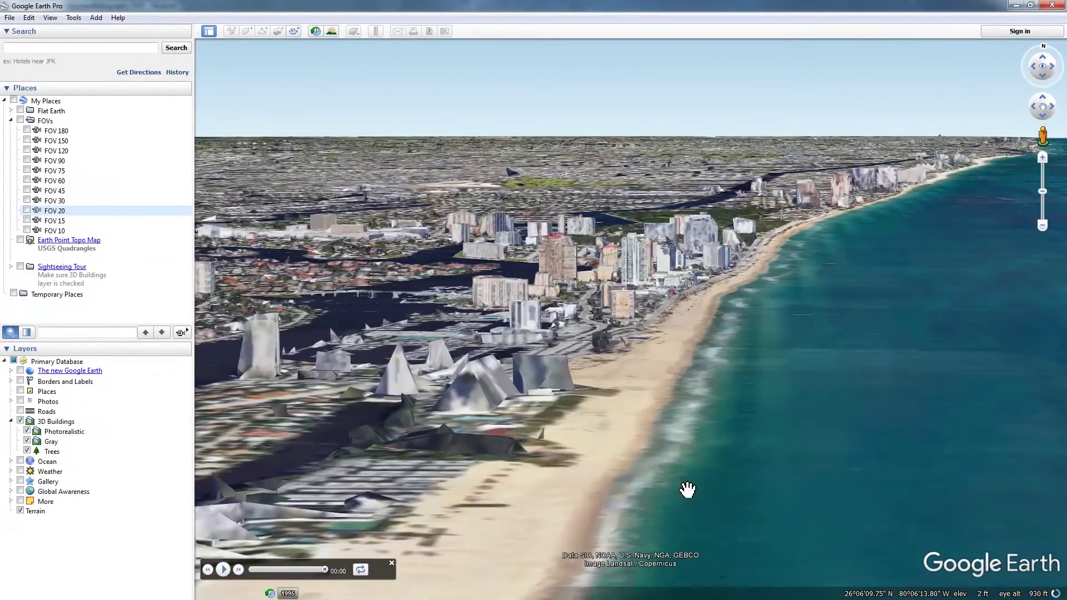
right_drag(684, 488, 688, 488)
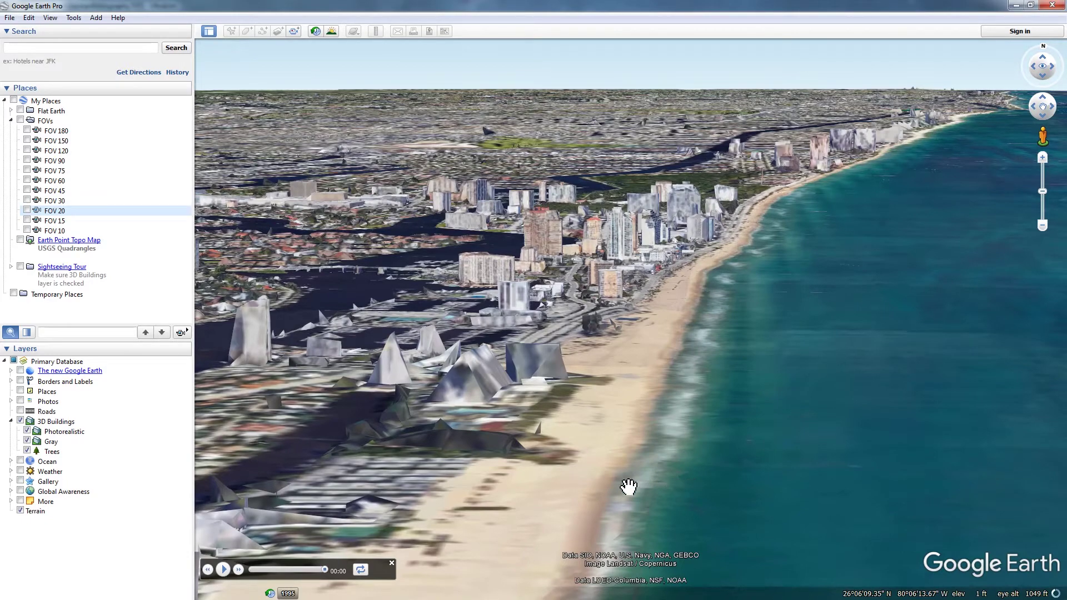
right_drag(487, 454, 500, 511)
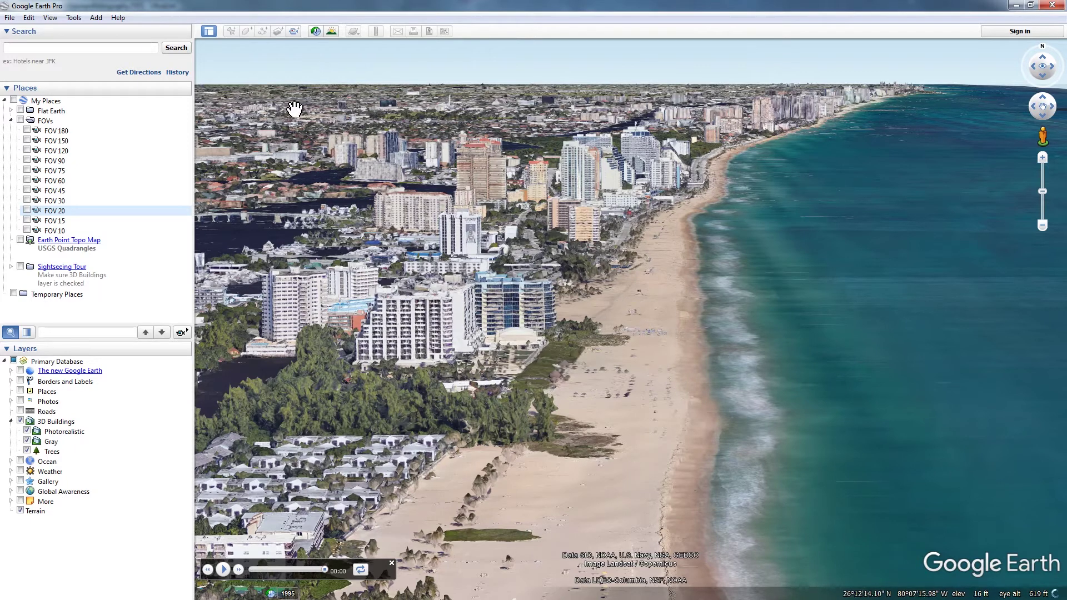
Step: Enable 'Use photorealistic atmosphere rendering' in the 3D View options, apply it and close Options
click(74, 17)
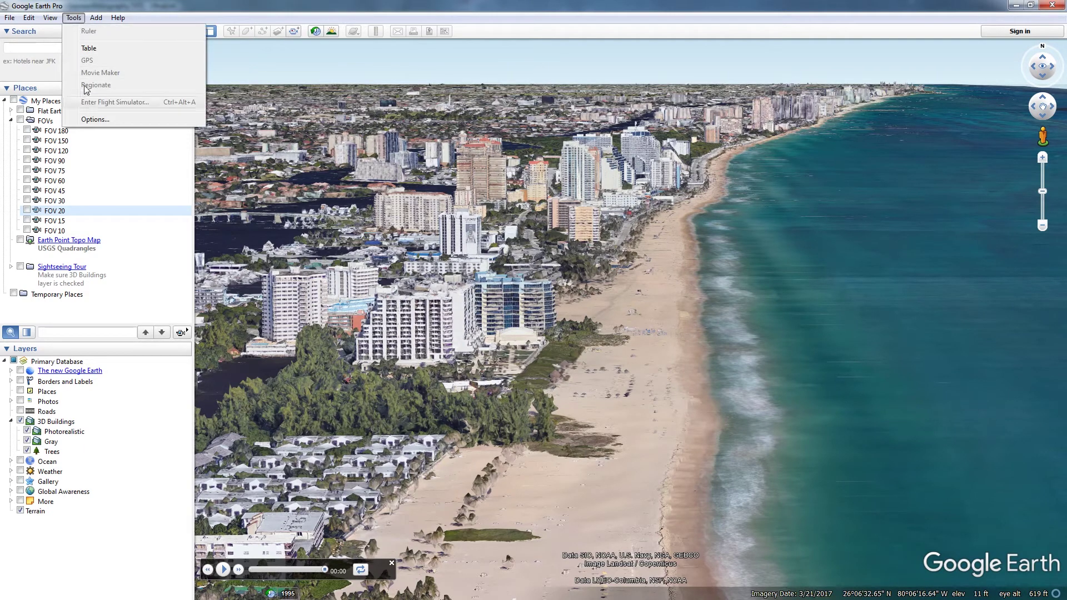
click(93, 119)
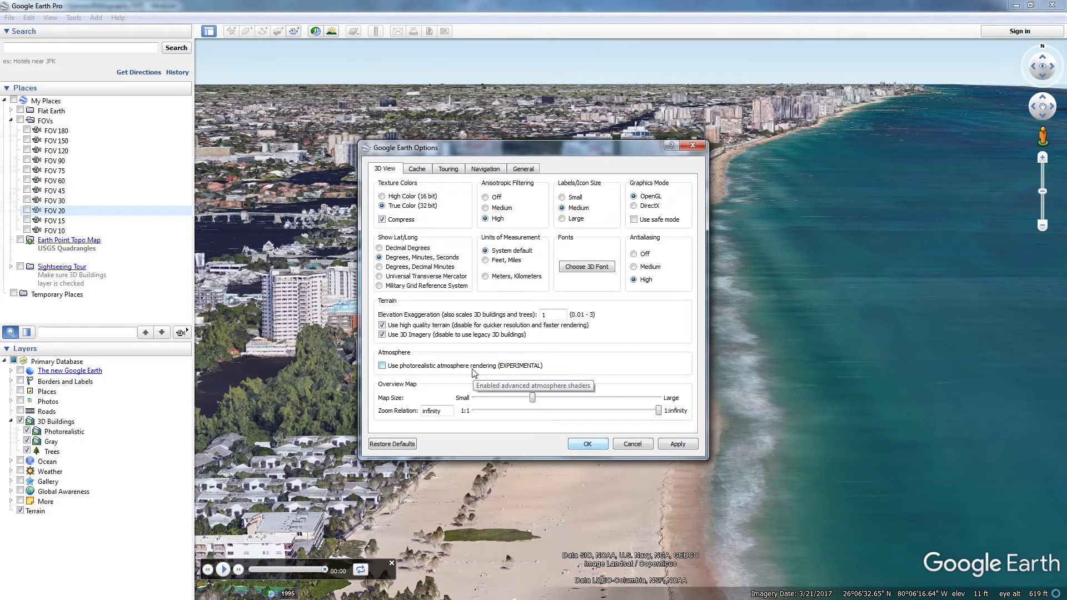
click(383, 366)
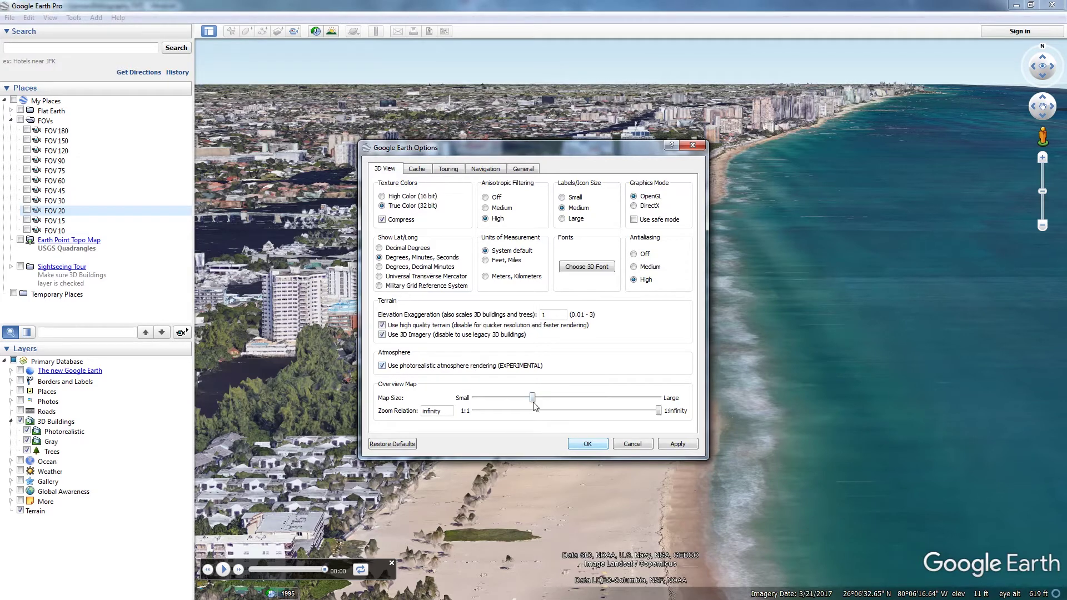
click(679, 449)
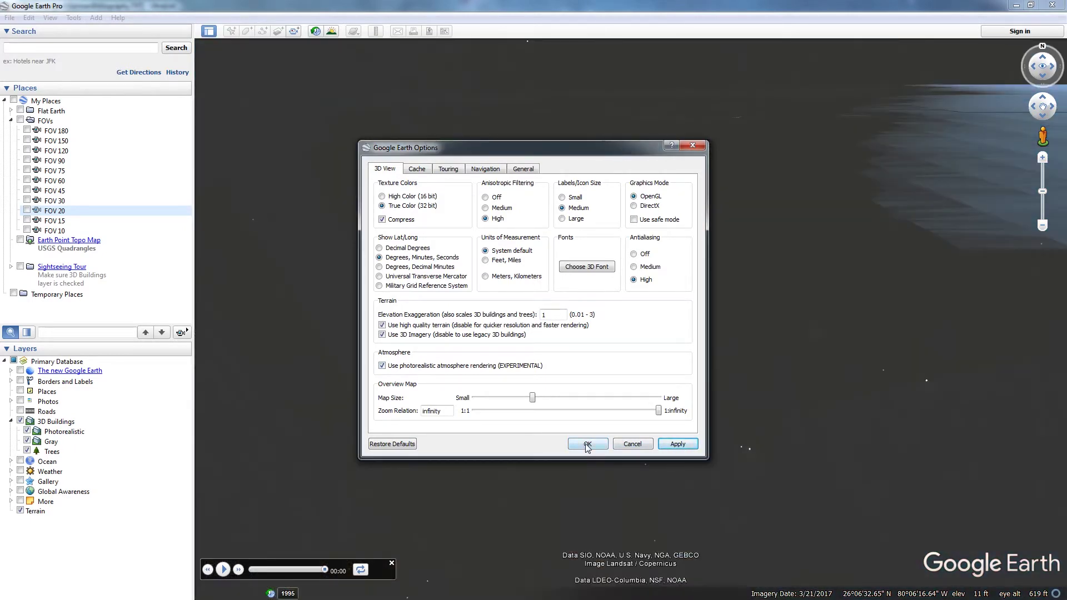
click(587, 445)
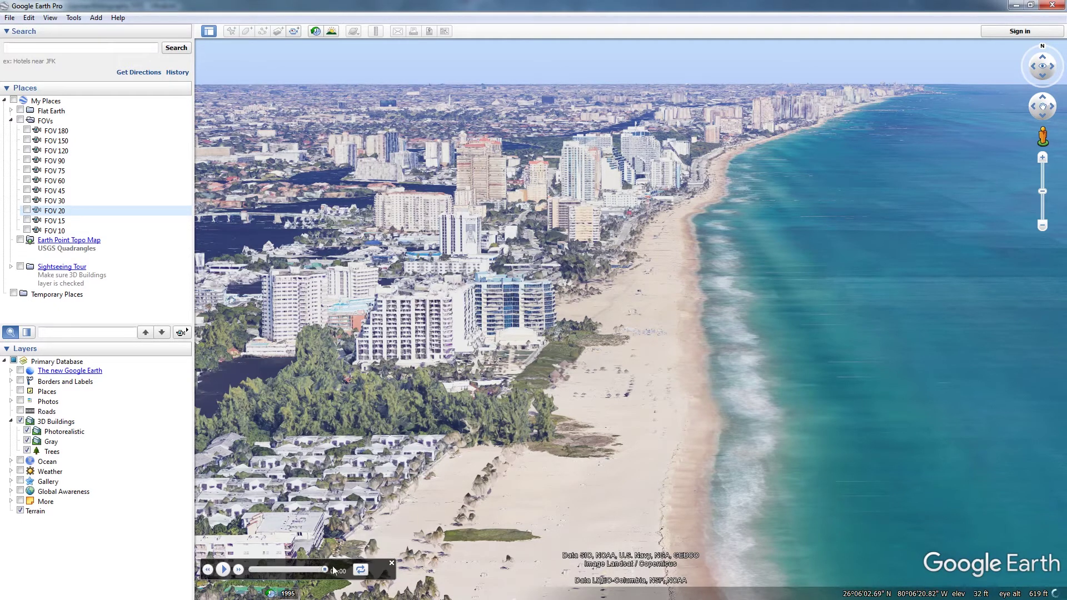
Step: Close the tour player and start saving the current view as an image
click(391, 564)
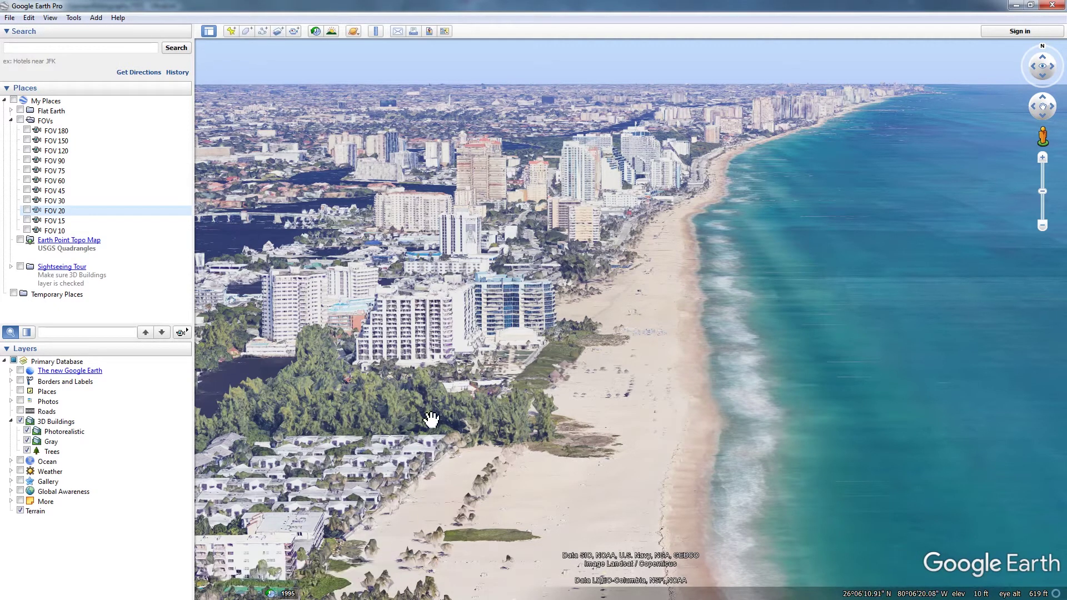
click(9, 19)
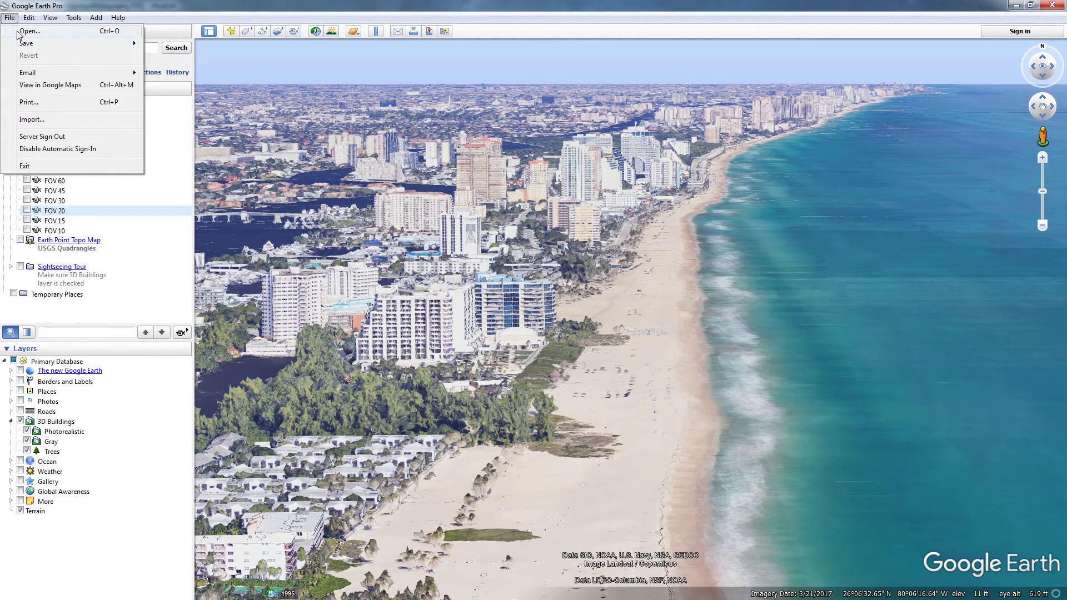
mouse_move(25, 45)
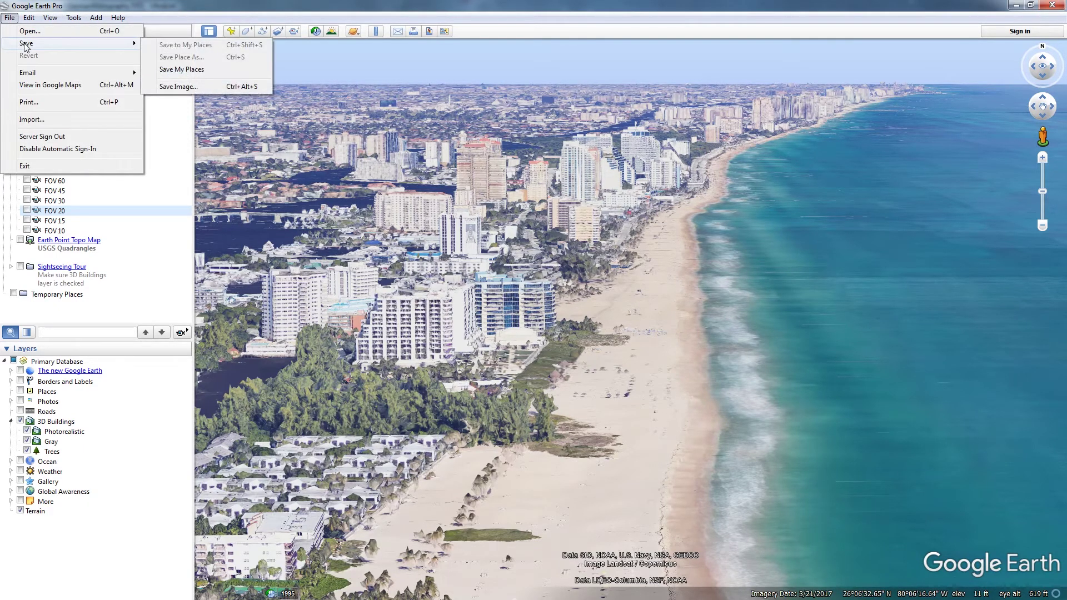
click(195, 87)
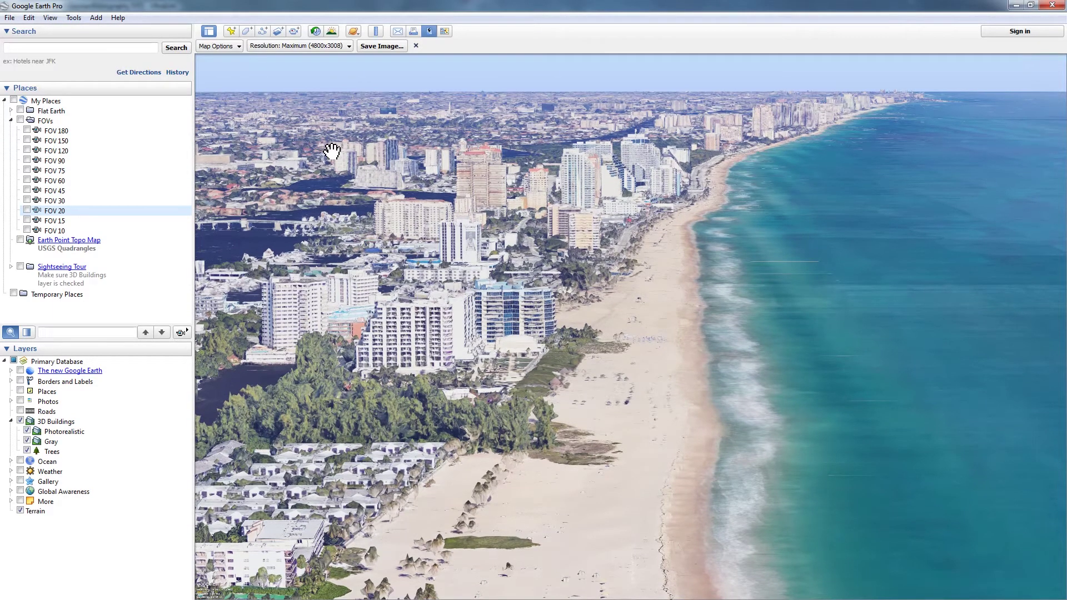
Step: Leave the title, legend, scale and compass all off in the image's map options
click(236, 48)
click(208, 75)
click(208, 90)
click(219, 106)
click(221, 121)
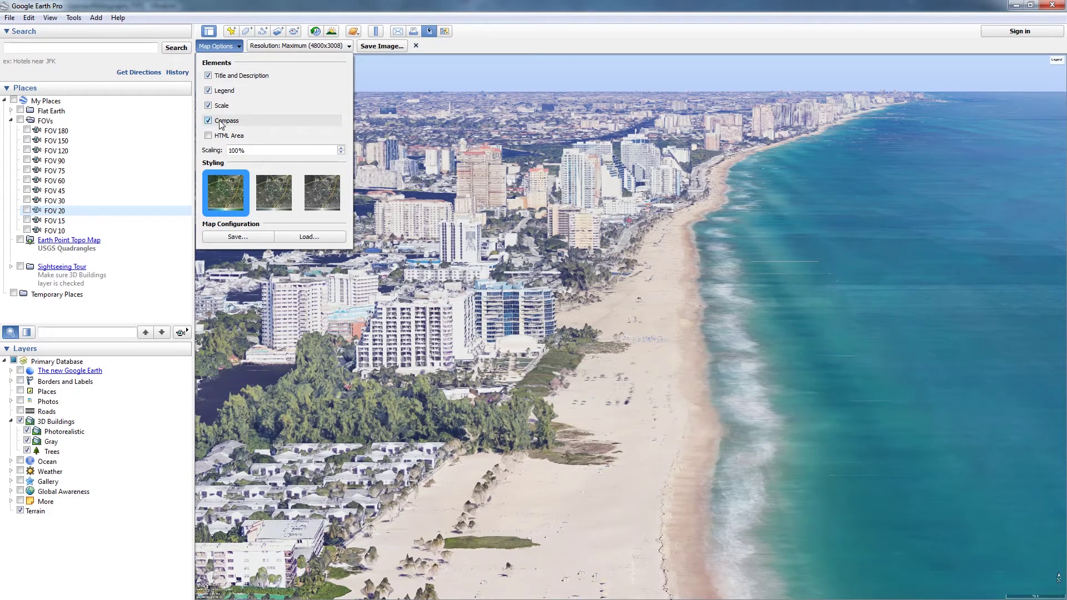
click(222, 121)
click(221, 106)
click(222, 91)
click(220, 80)
click(231, 47)
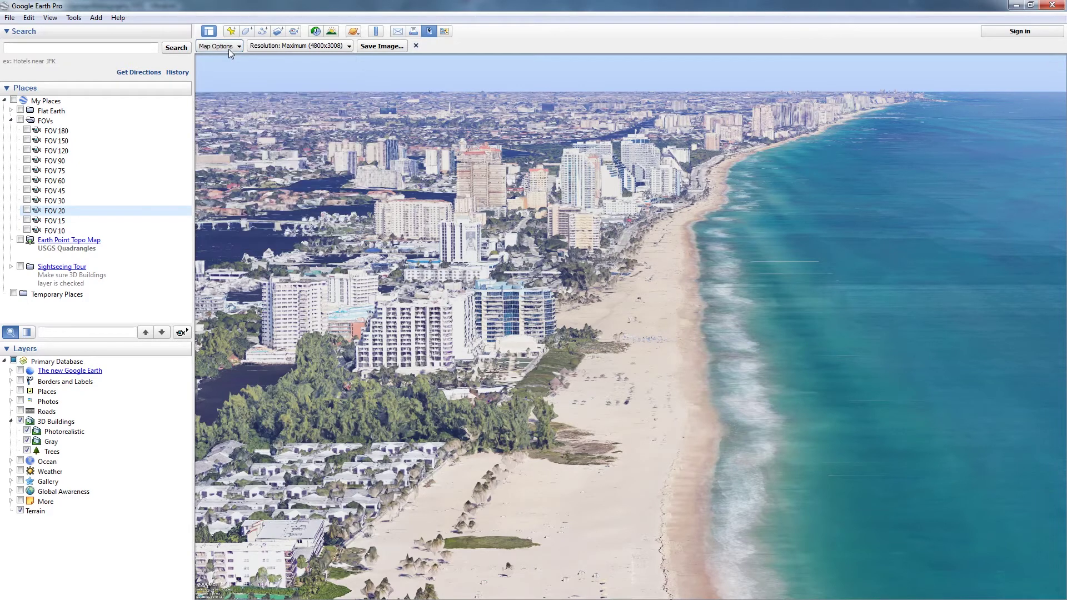
Step: Save the image as Miami.jpg at Maximum (4800x3008) resolution
click(288, 47)
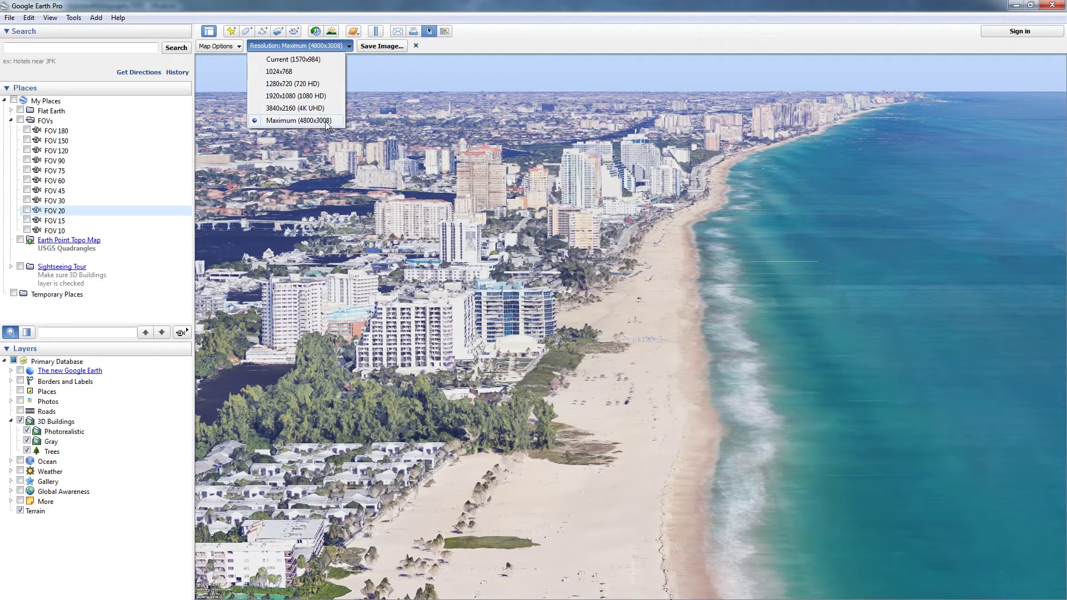
click(334, 46)
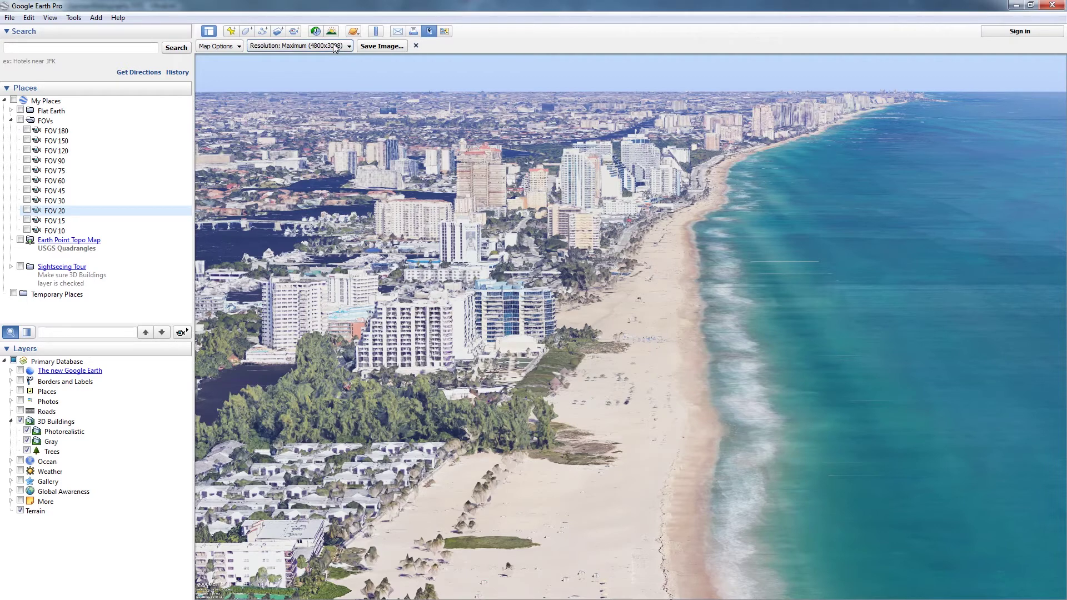
click(381, 46)
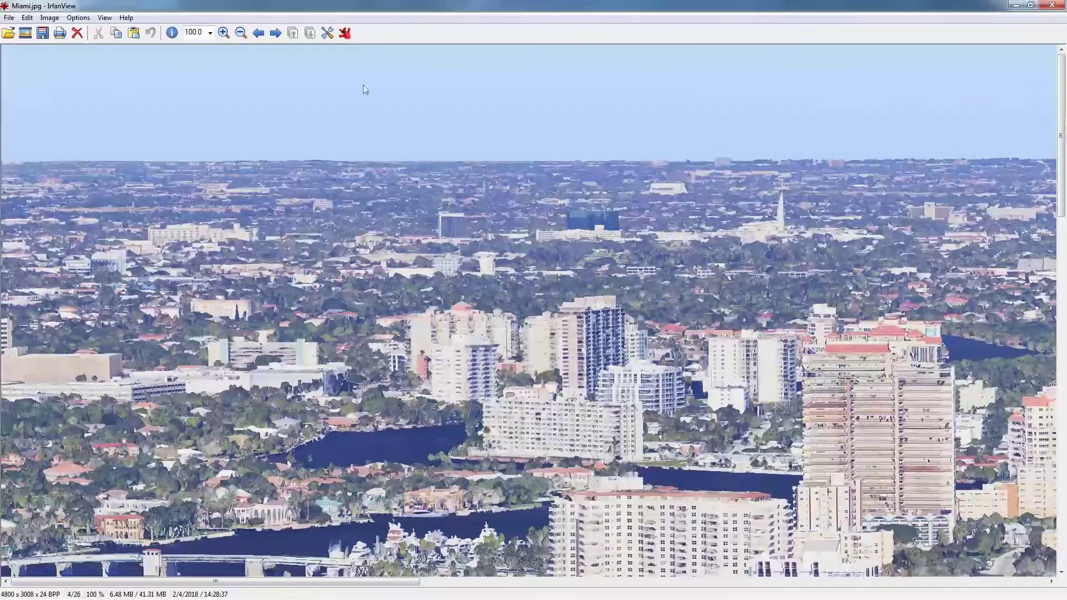
Step: Show the saved Miami.jpg full screen in IrfanView
key(Return)
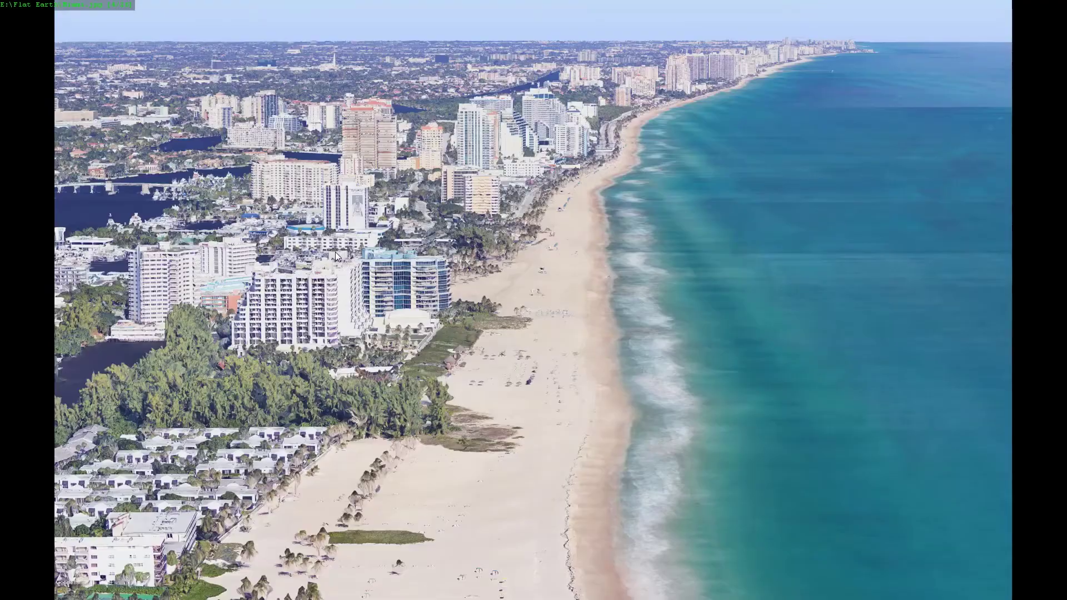